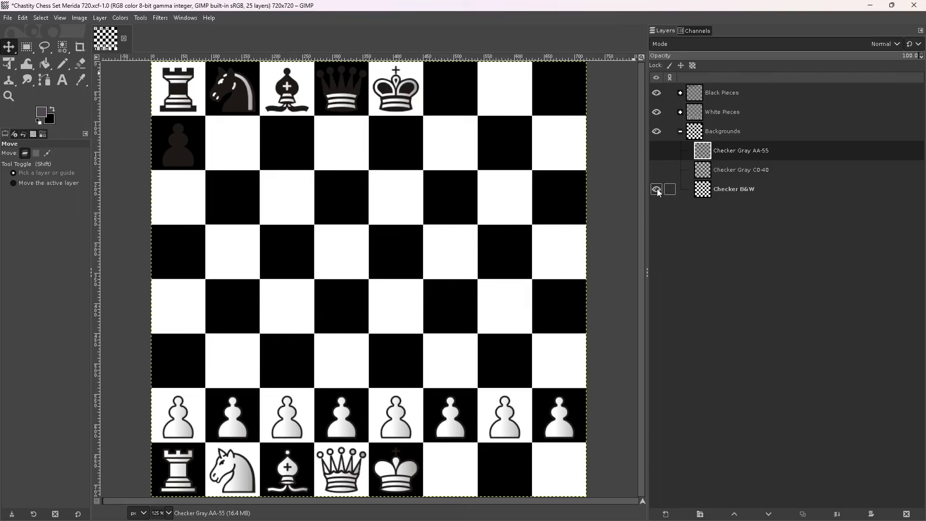
# Compare the Checker B&W, Gray C0-40 and Gray AA-55 backgrounds by toggling their visibility
pyautogui.click(657, 189)
pyautogui.click(657, 170)
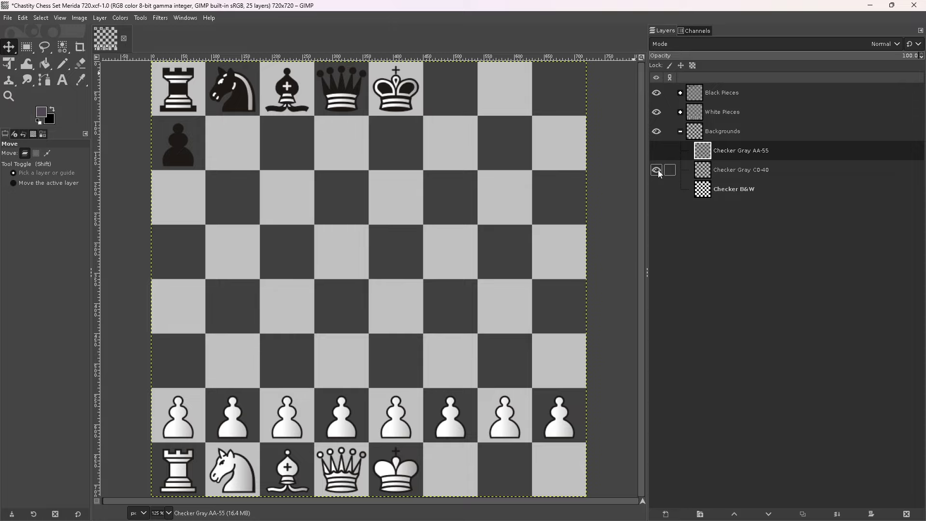
pyautogui.click(657, 170)
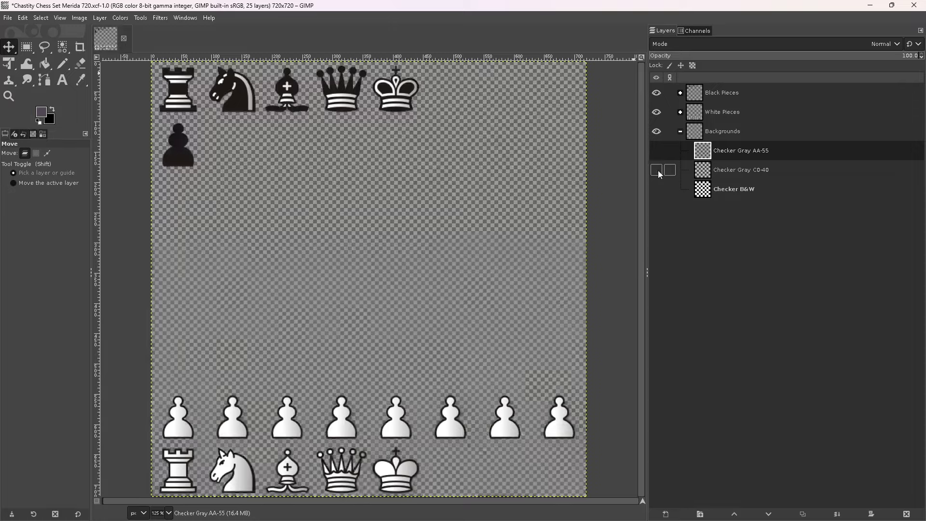
pyautogui.click(656, 154)
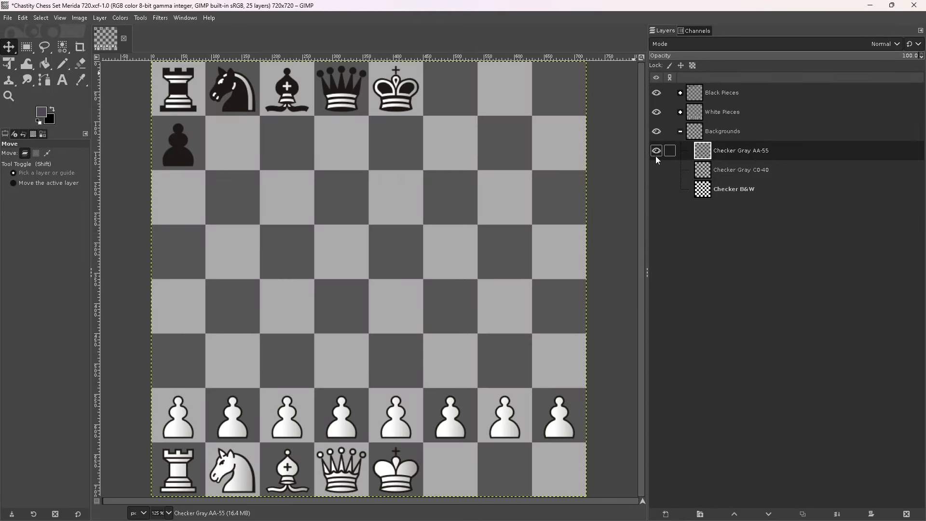
pyautogui.click(656, 169)
pyautogui.click(656, 152)
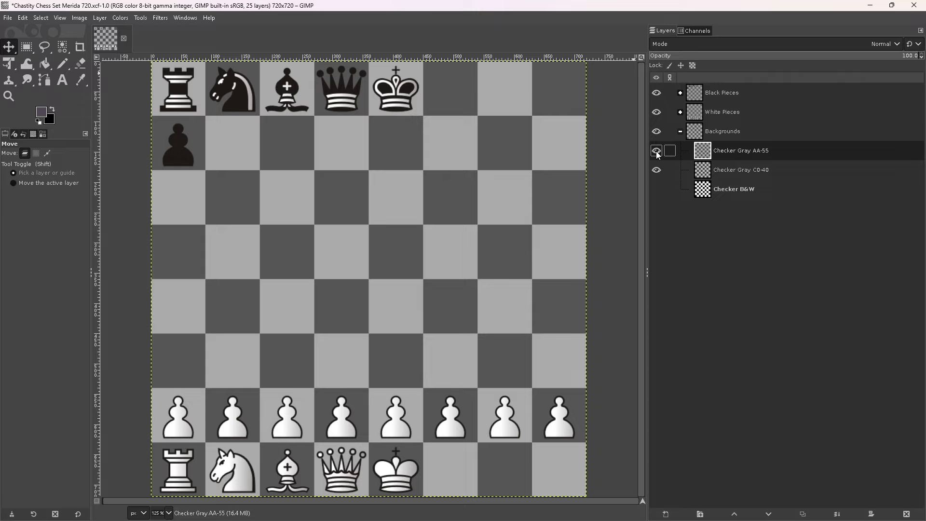
pyautogui.click(656, 151)
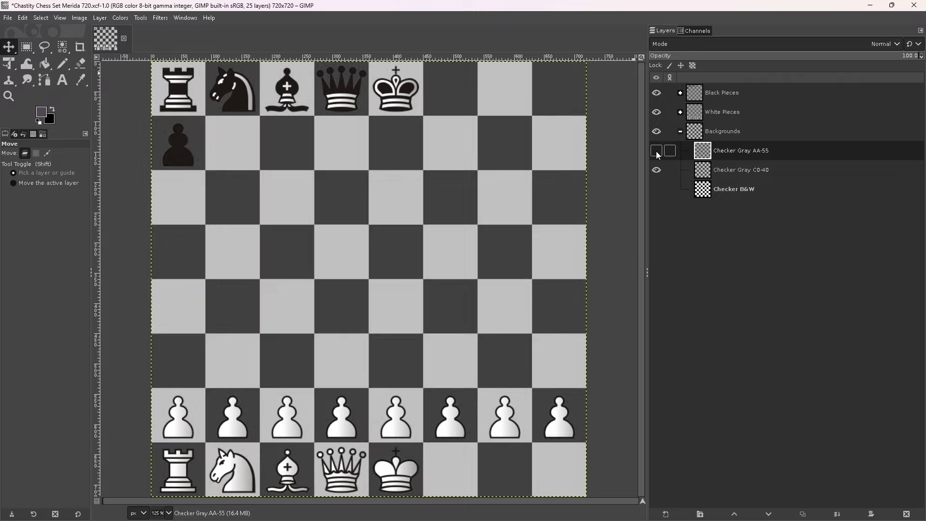
pyautogui.click(656, 152)
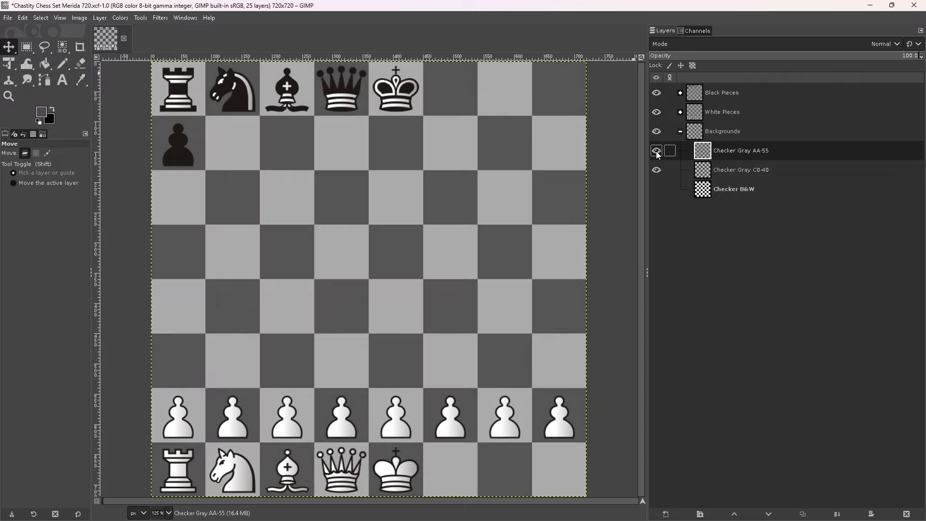
pyautogui.click(656, 152)
pyautogui.click(656, 151)
# Leave only Checker Gray AA-55 visible, with the C0-40 and B&W layers hidden
pyautogui.click(656, 150)
pyautogui.click(656, 169)
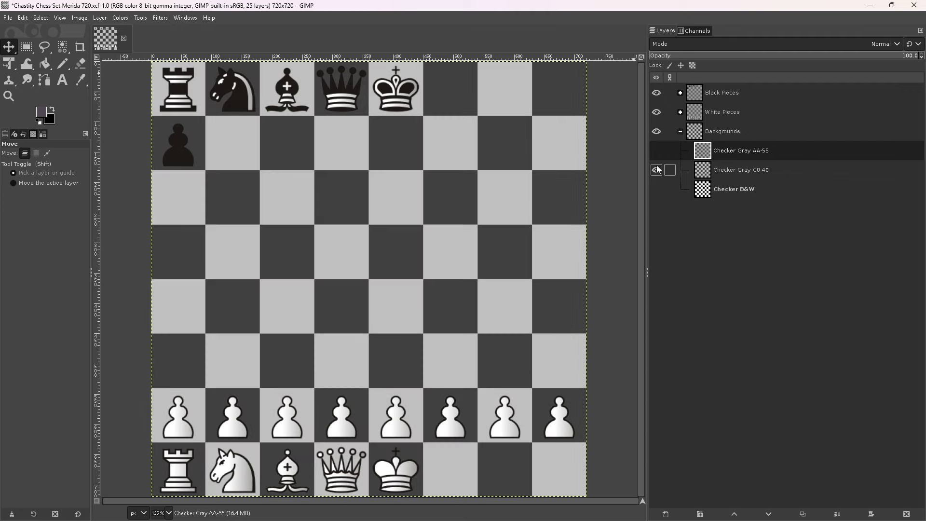
pyautogui.click(656, 189)
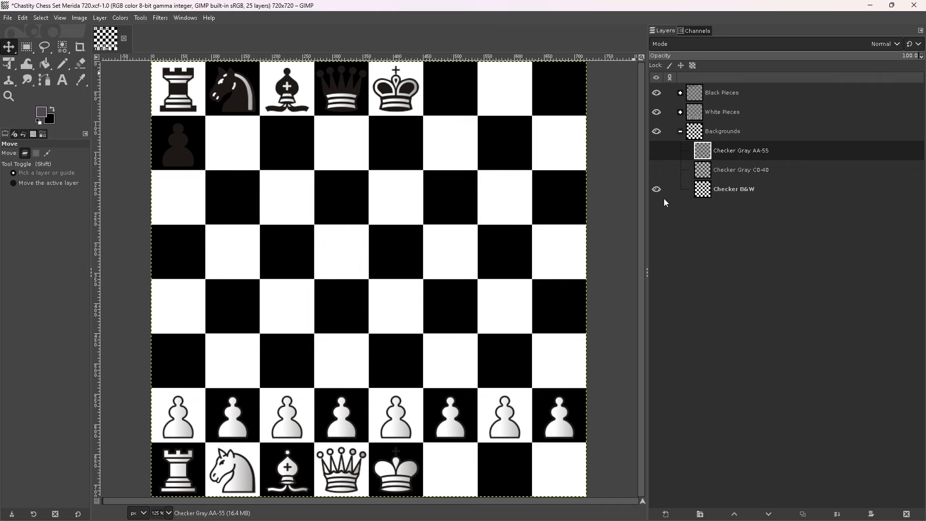
pyautogui.click(658, 187)
pyautogui.click(659, 187)
pyautogui.click(658, 187)
pyautogui.click(657, 152)
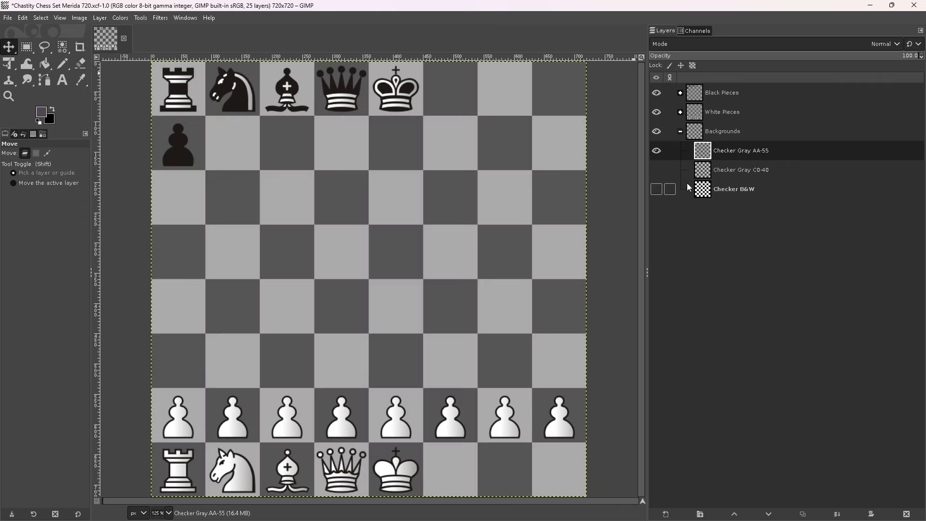
# Toggle the White Pieces and Black Pieces groups off and on to check them
pyautogui.click(657, 112)
pyautogui.click(657, 113)
pyautogui.click(656, 113)
pyautogui.click(657, 114)
pyautogui.click(657, 113)
pyautogui.click(657, 113)
pyautogui.click(656, 95)
pyautogui.click(655, 92)
pyautogui.click(655, 92)
pyautogui.click(656, 94)
pyautogui.click(655, 93)
pyautogui.click(656, 93)
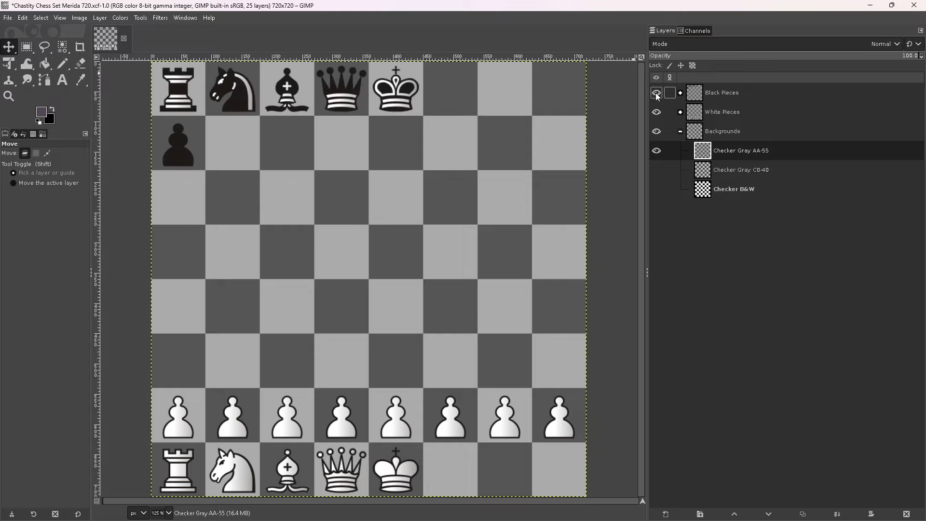
# Expand the White Pieces group and select wP.svg, undoing an accidental board drag
pyautogui.click(680, 112)
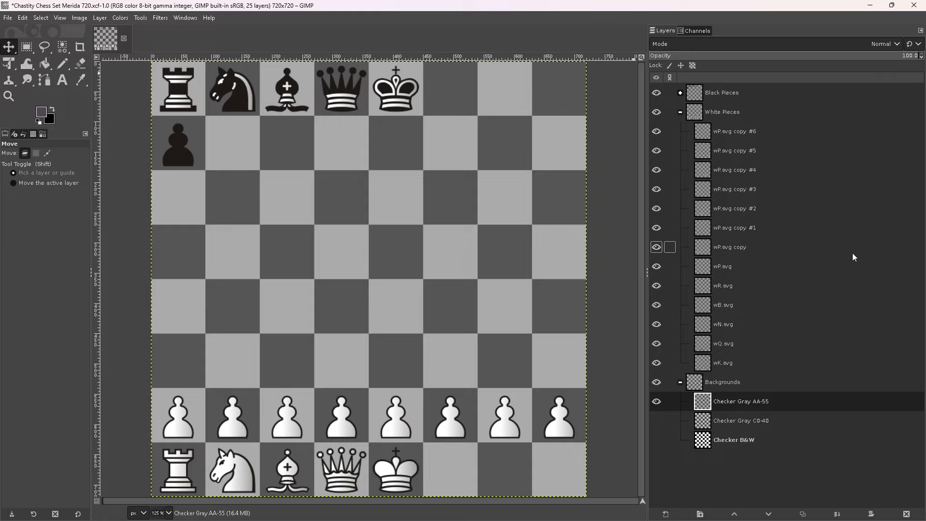
pyautogui.click(721, 268)
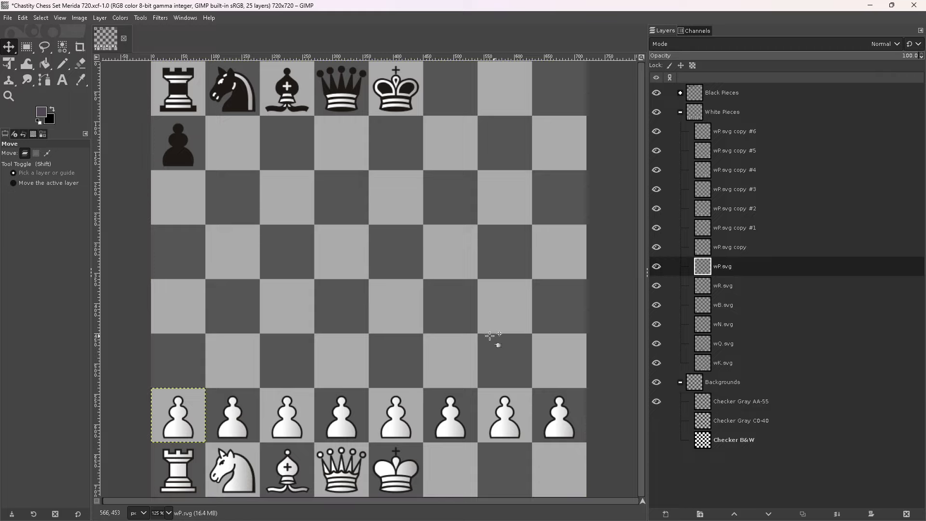
pyautogui.moveTo(489, 333); pyautogui.dragTo(537, 341)
pyautogui.hotkey('ctrl', 'z')
# Set the grid line style to Intersections (dots) and enable Show Grid
pyautogui.click(79, 17)
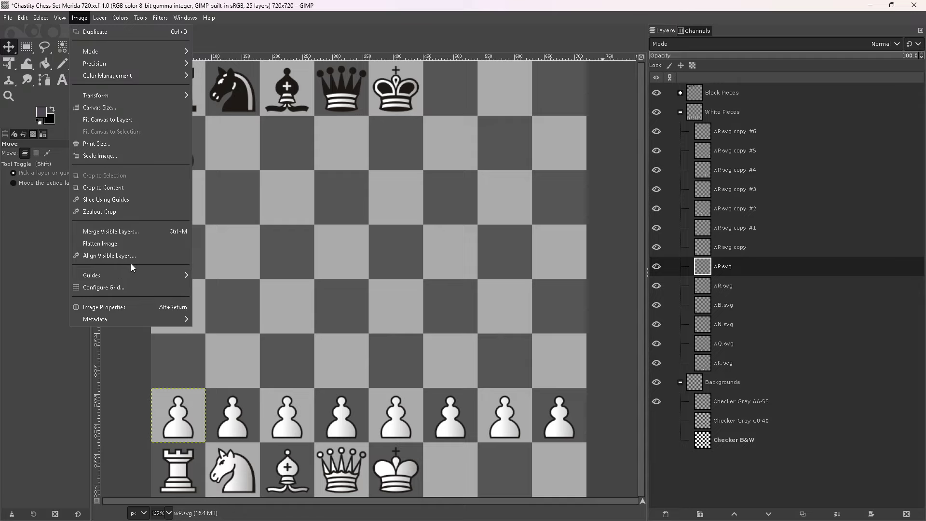
pyautogui.click(125, 287)
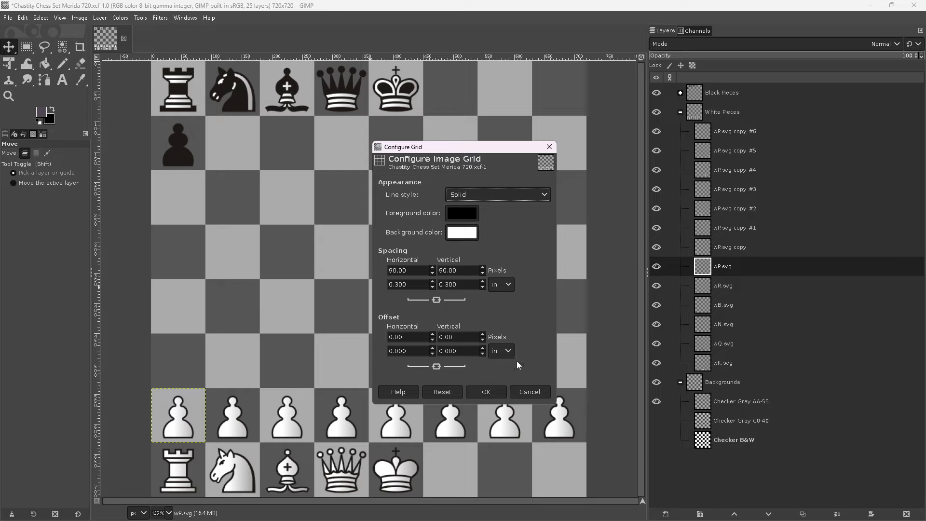
pyautogui.click(538, 198)
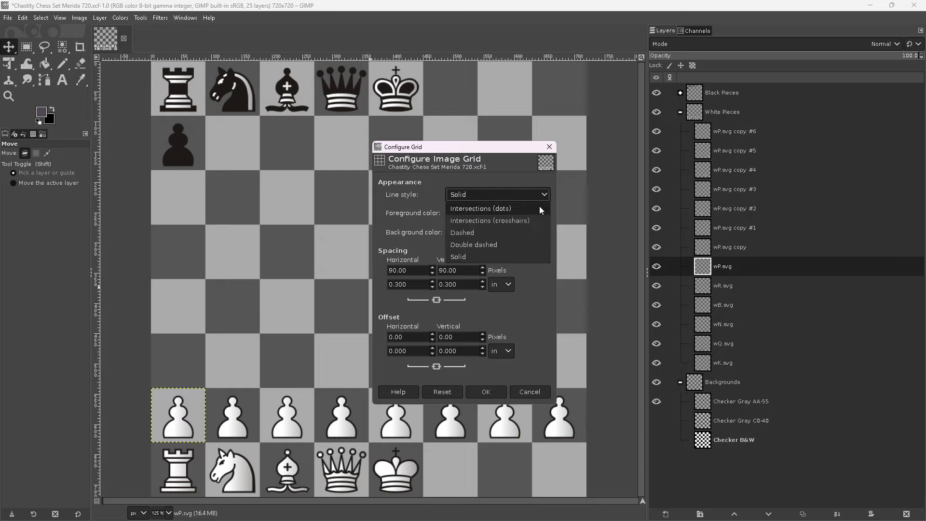
pyautogui.click(539, 207)
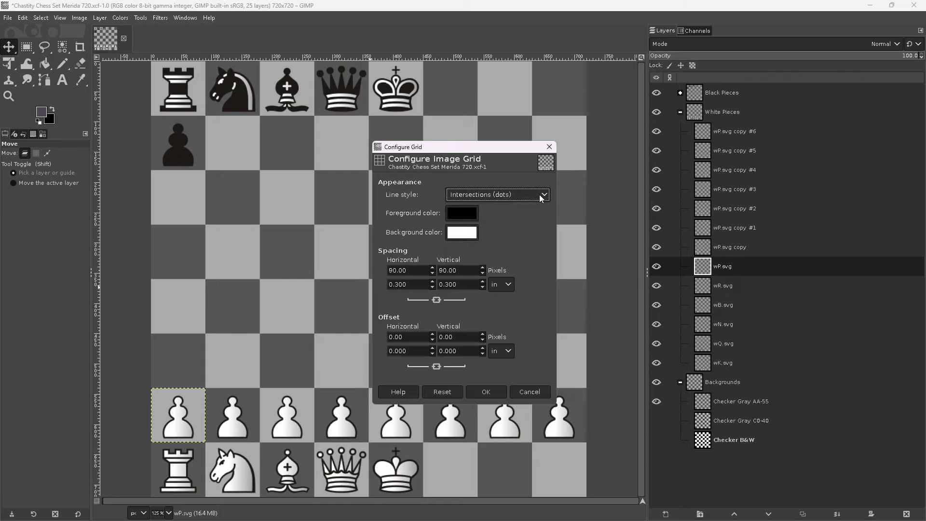
pyautogui.click(492, 390)
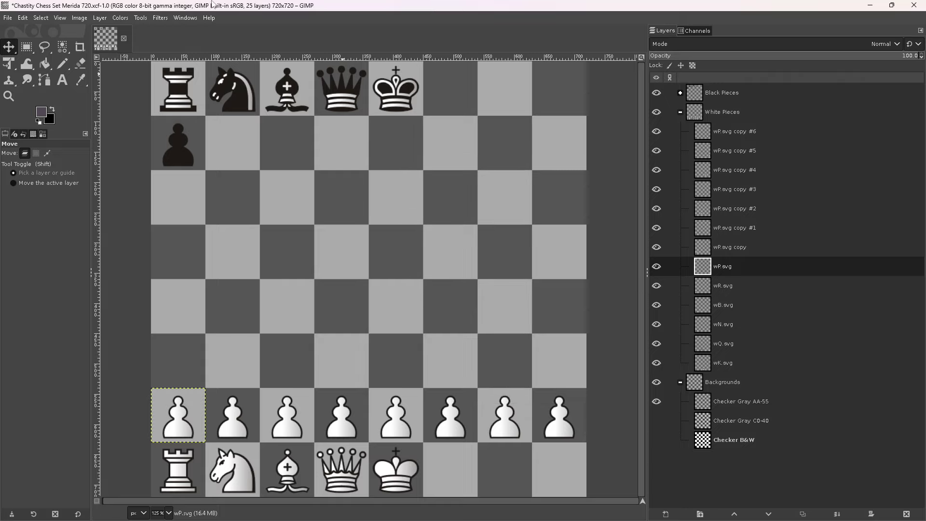
pyautogui.click(61, 19)
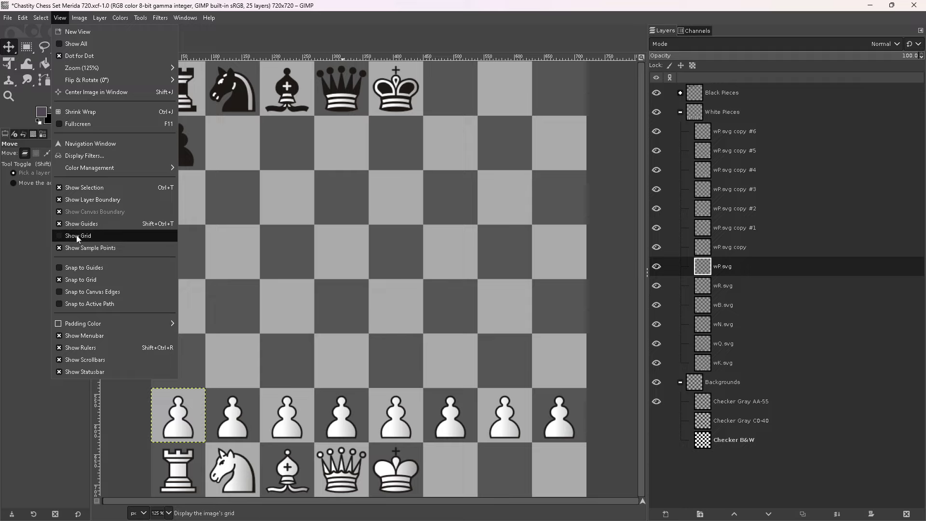
pyautogui.click(60, 236)
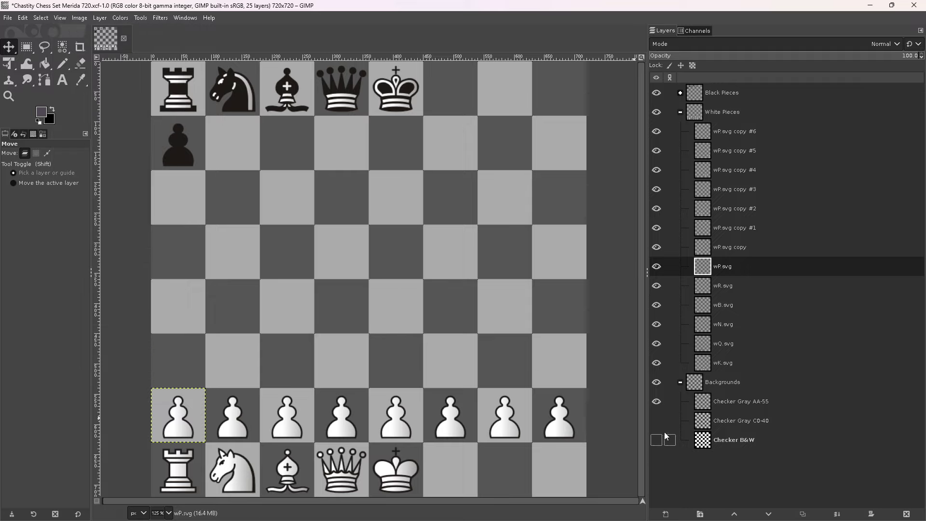
# Hide Checker Gray AA-55 and change the grid line style to Solid
pyautogui.click(656, 402)
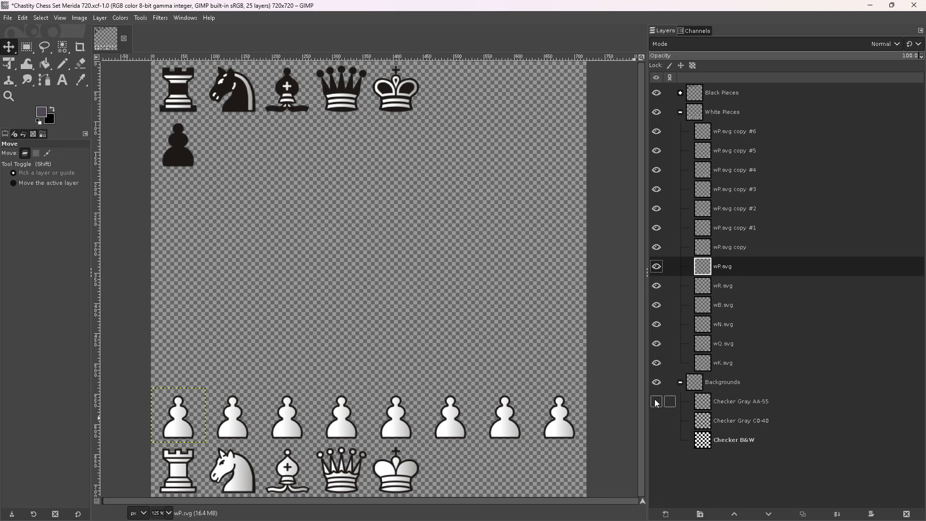
pyautogui.click(76, 19)
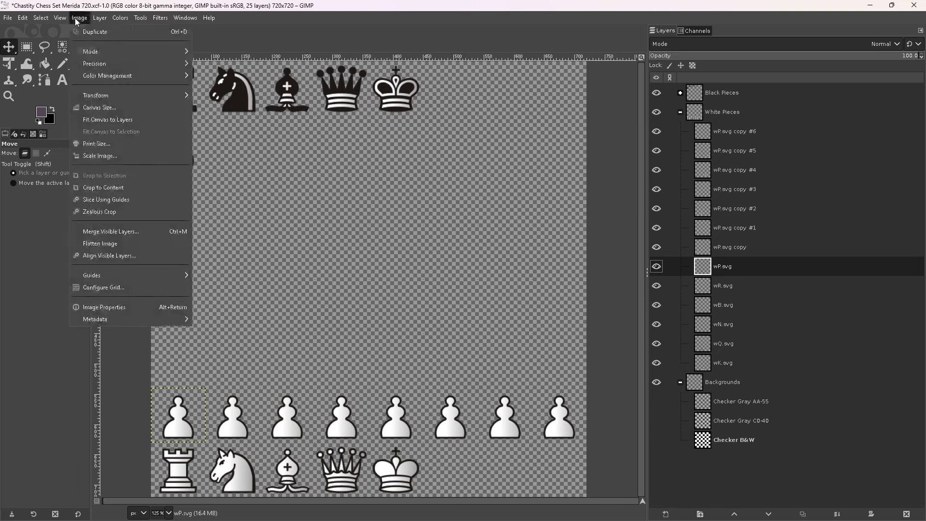
pyautogui.moveTo(60, 19)
pyautogui.click(94, 291)
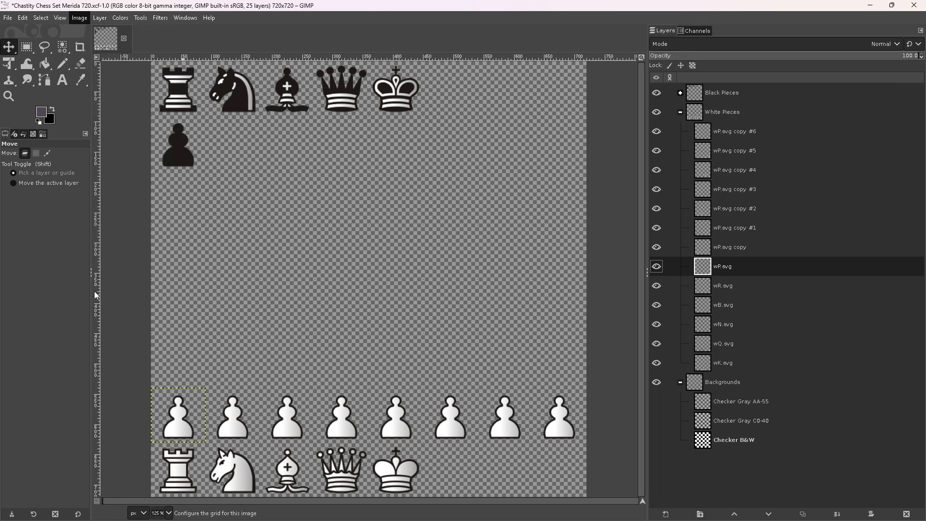
pyautogui.click(499, 193)
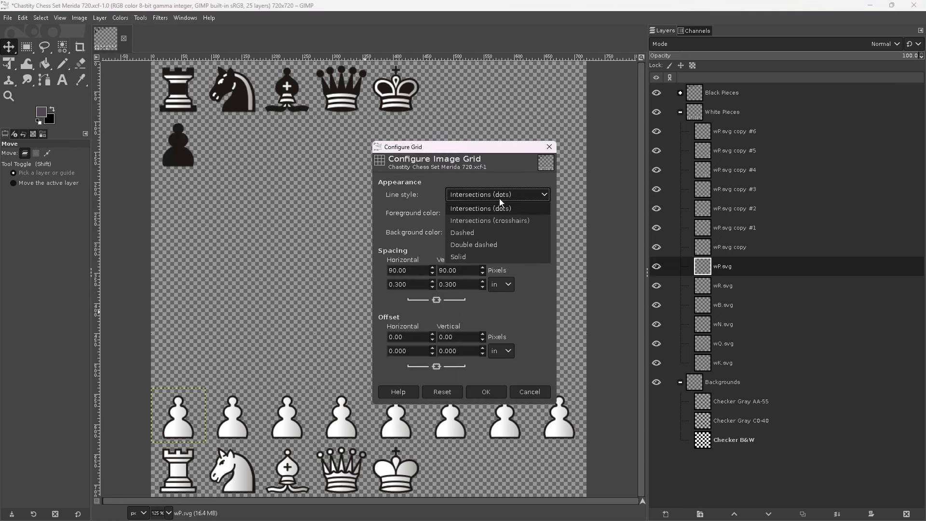
pyautogui.click(492, 256)
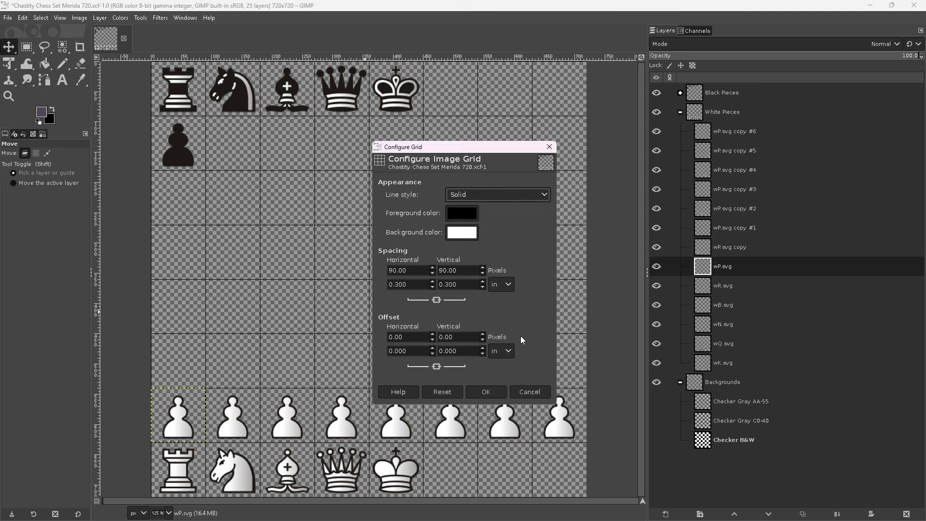
pyautogui.click(488, 391)
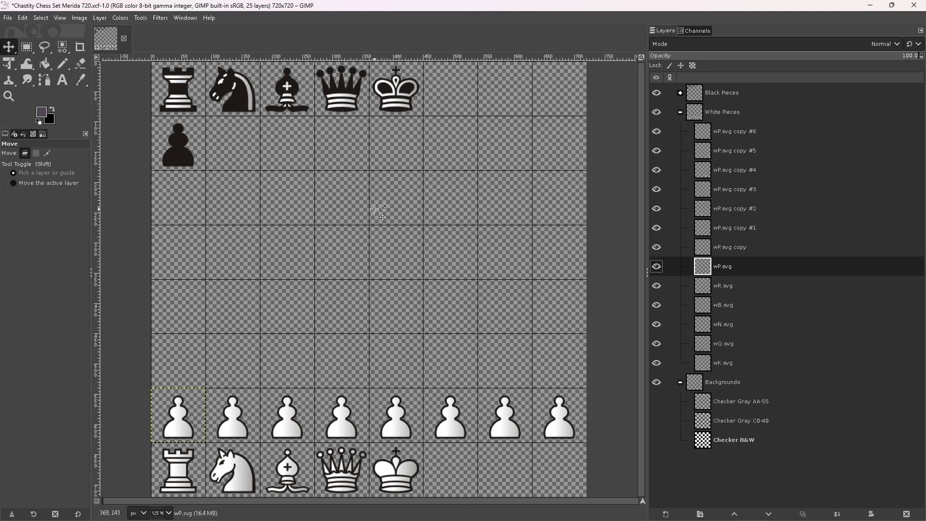
pyautogui.click(8, 18)
pyautogui.click(8, 18)
pyautogui.click(22, 17)
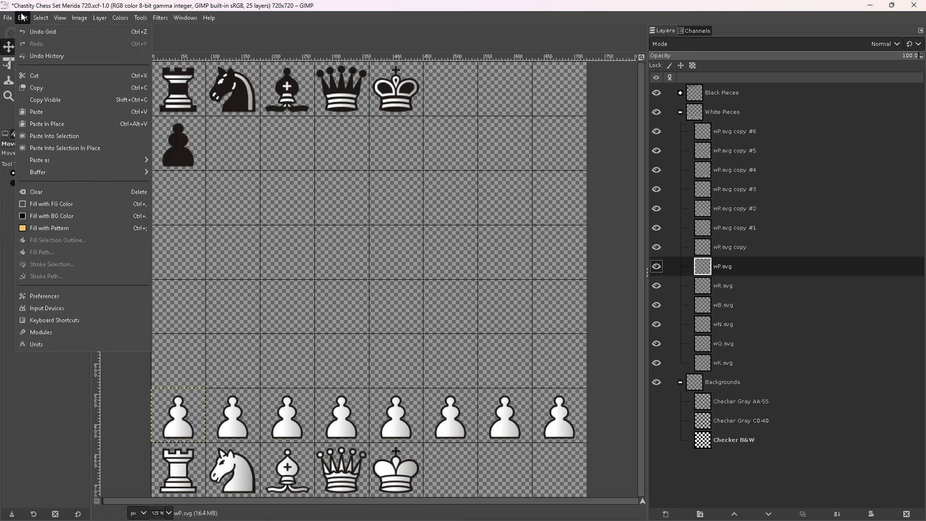
pyautogui.click(64, 297)
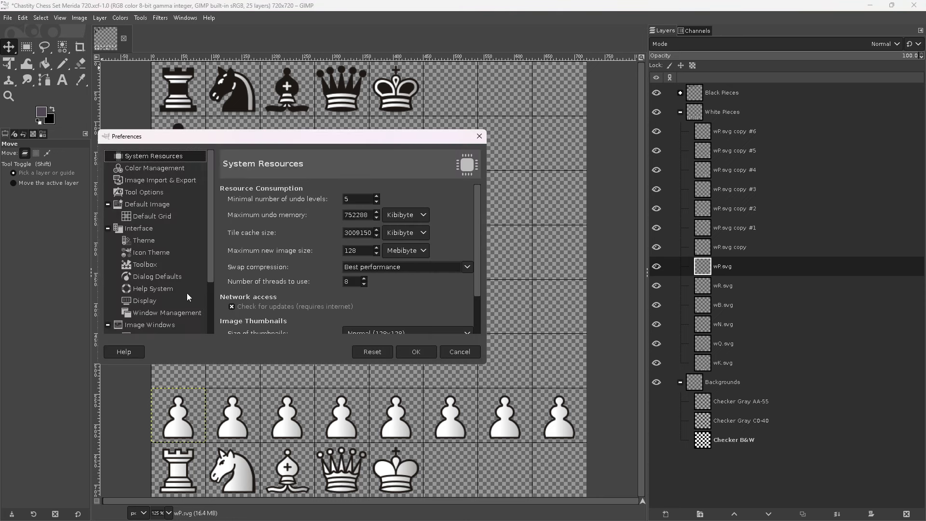
pyautogui.scroll(-5, 182, 295)
pyautogui.click(164, 292)
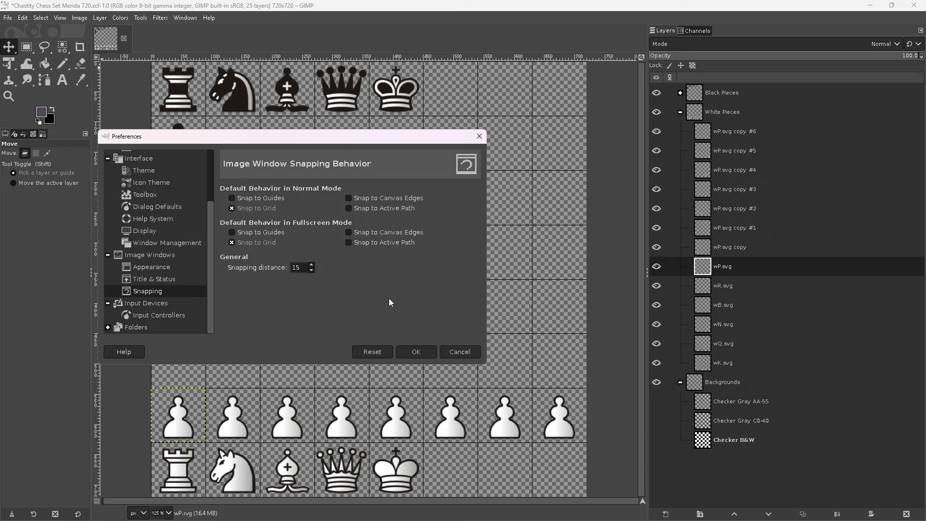
pyautogui.click(409, 351)
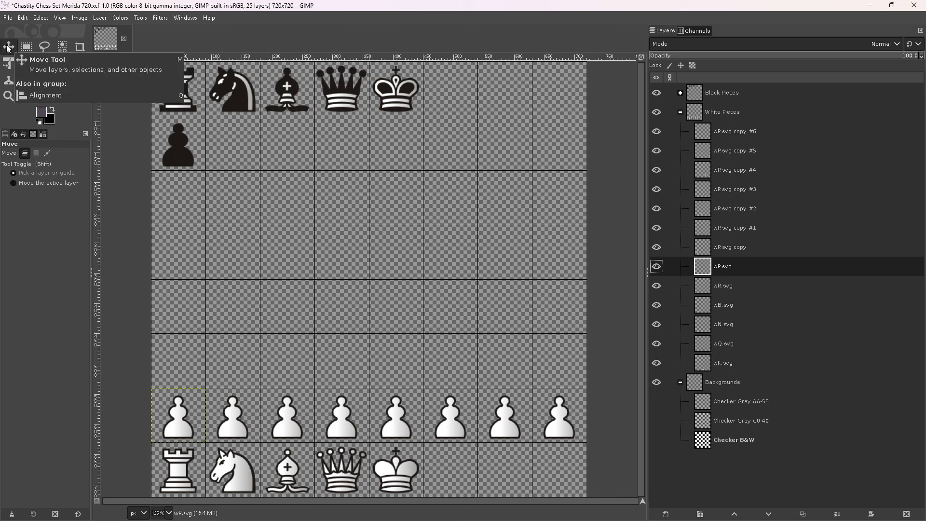
# Save the file, revert a trial bucket fill, and show Checker Gray AA-55 again
pyautogui.hotkey('ctrl', 's')
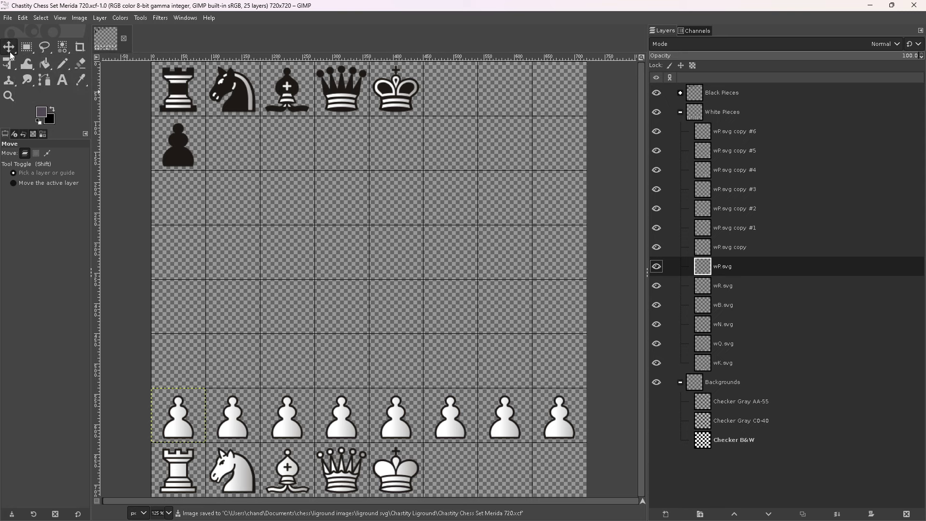
pyautogui.click(45, 65)
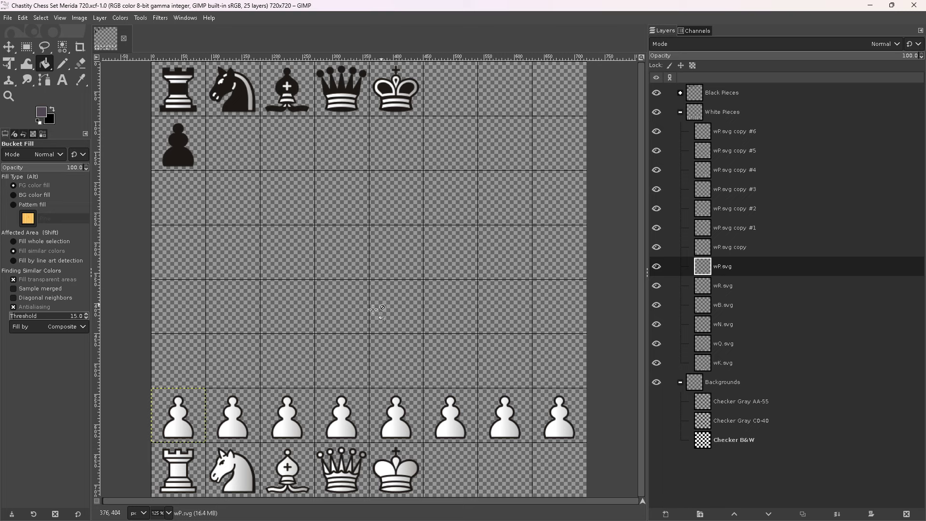
pyautogui.click(198, 399)
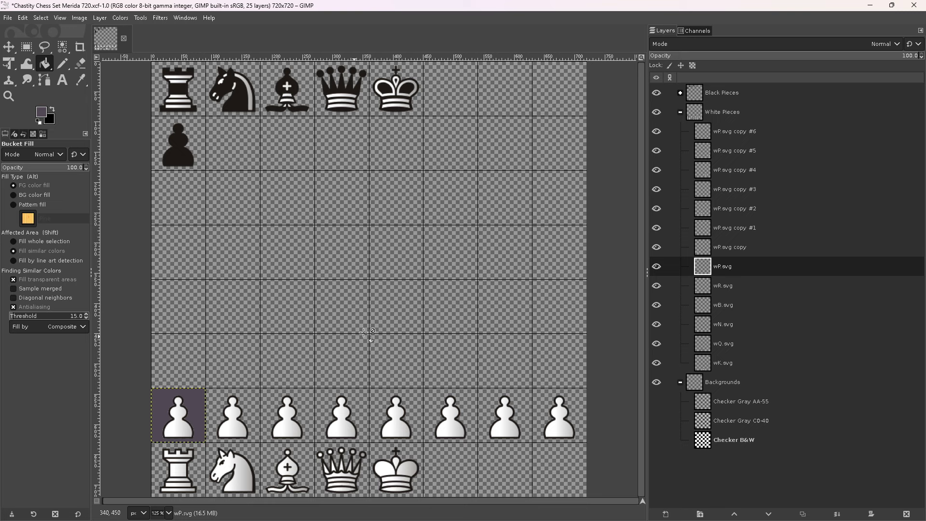
pyautogui.hotkey('ctrl', 'z')
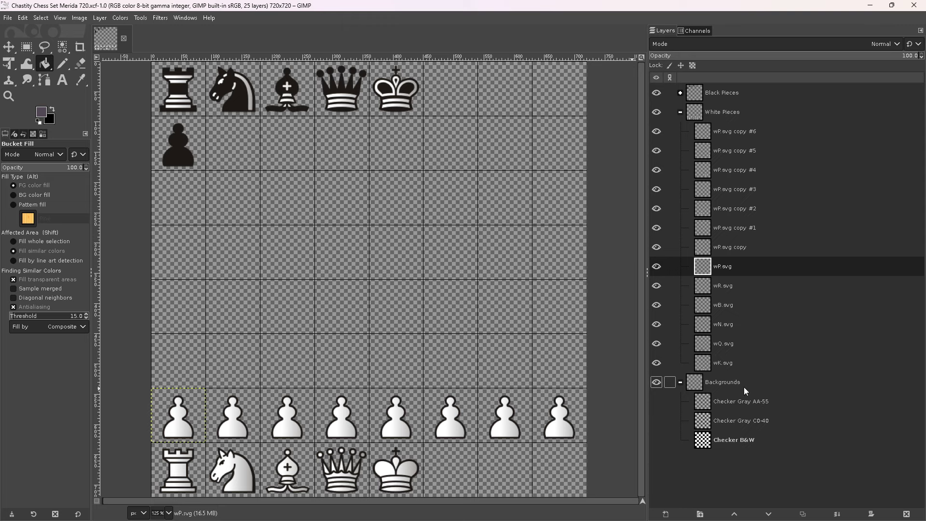
pyautogui.click(656, 401)
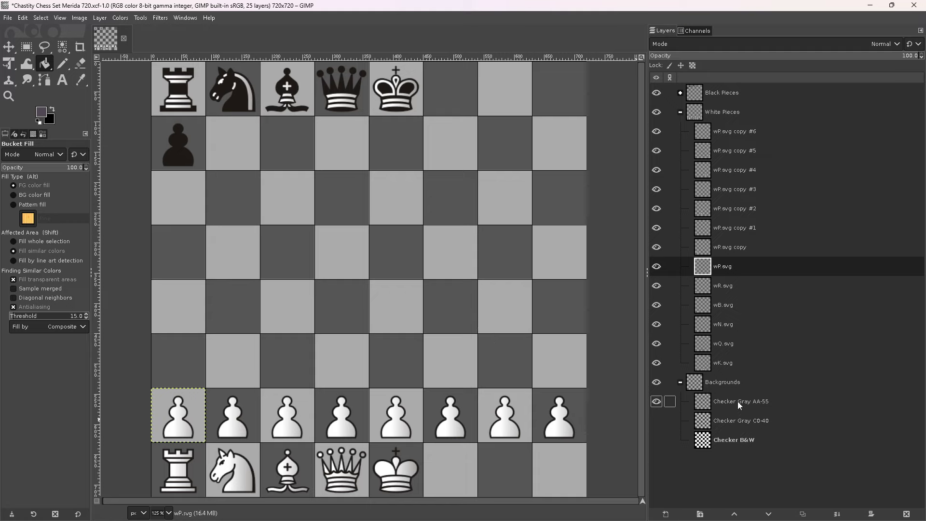
# Select Checker Gray AA-55, test purple fills on two centre squares, then undo both
pyautogui.click(732, 384)
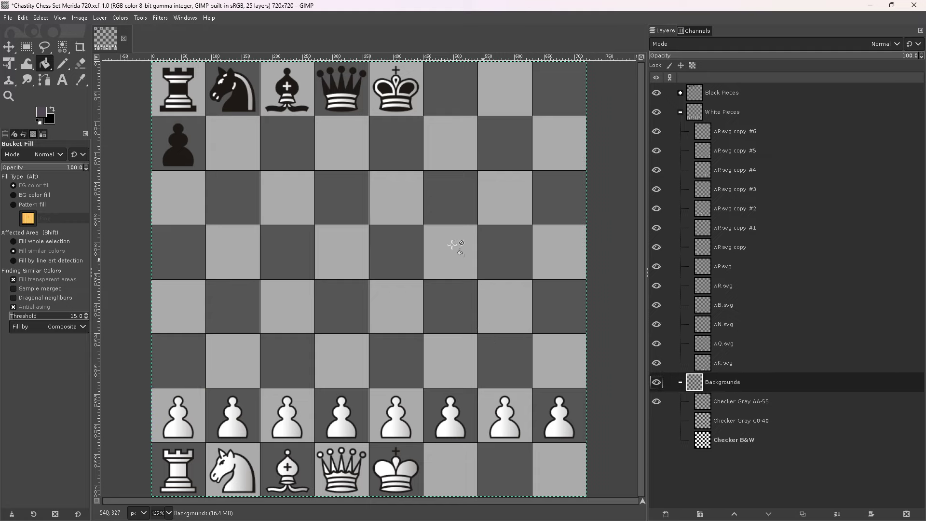
pyautogui.click(396, 244)
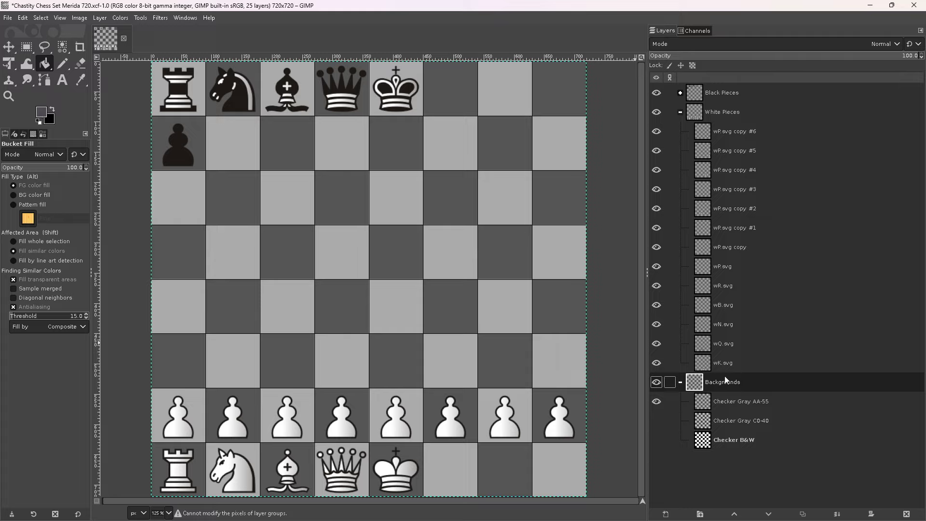
pyautogui.click(726, 400)
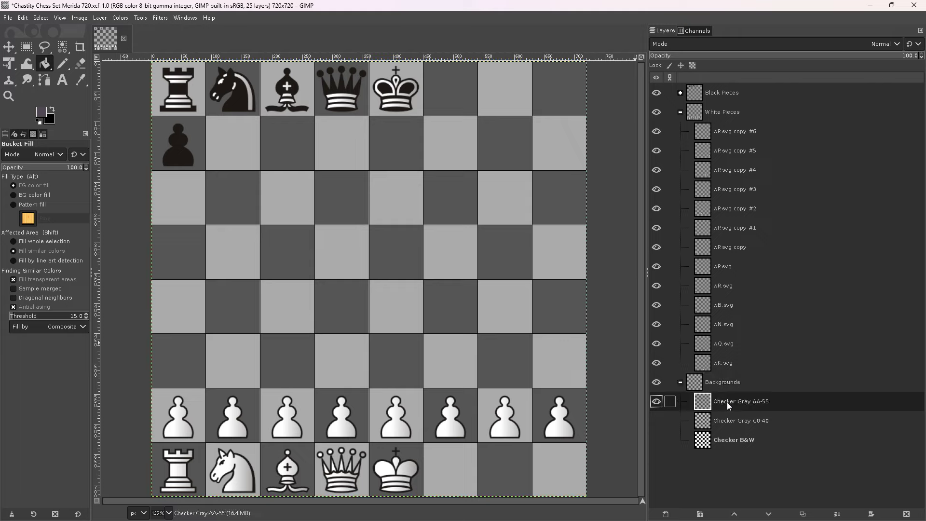
pyautogui.click(410, 256)
pyautogui.click(460, 258)
pyautogui.hotkey('ctrl', 'z')
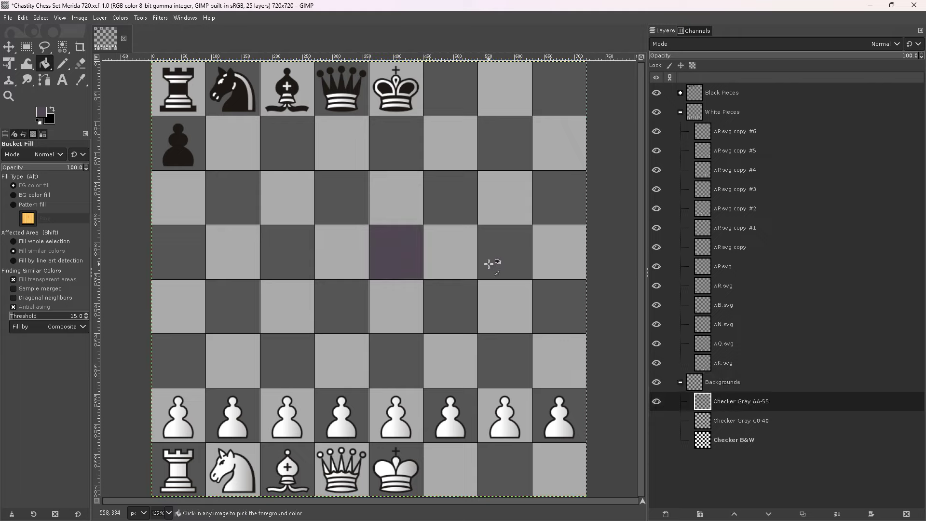
pyautogui.hotkey('ctrl', 'z')
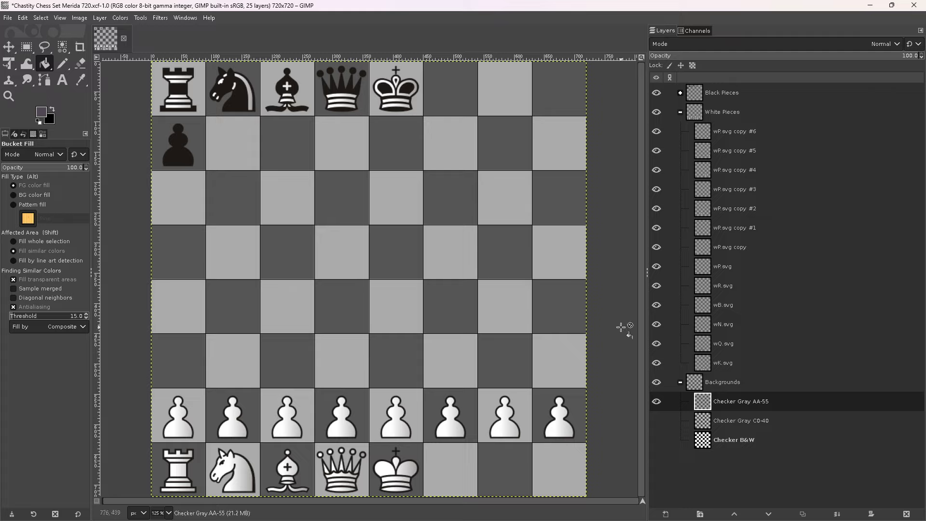
pyautogui.click(9, 47)
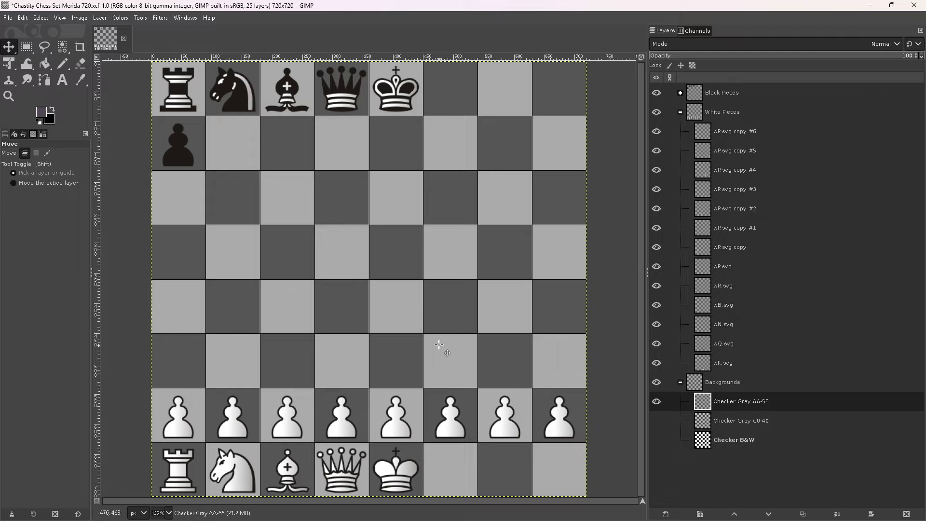
# Test-drag the e2 pawn, undo the move, and hide Checker Gray AA-55
pyautogui.moveTo(383, 408); pyautogui.dragTo(446, 283)
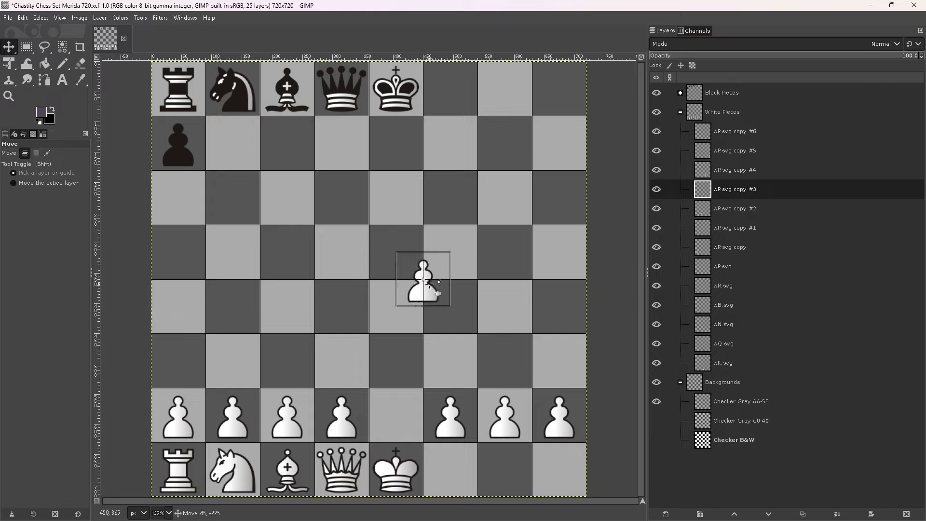
pyautogui.moveTo(429, 283); pyautogui.dragTo(560, 250)
pyautogui.hotkey('ctrl', 'z')
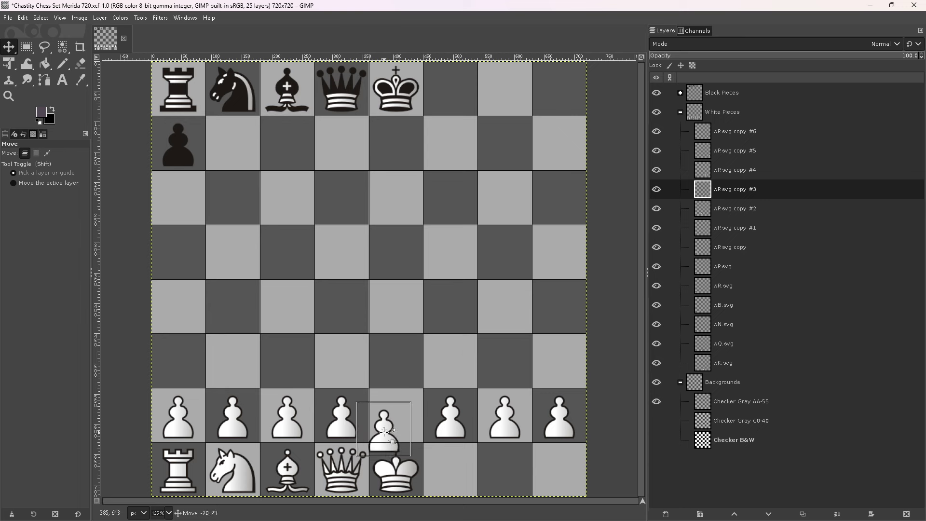
pyautogui.click(394, 416)
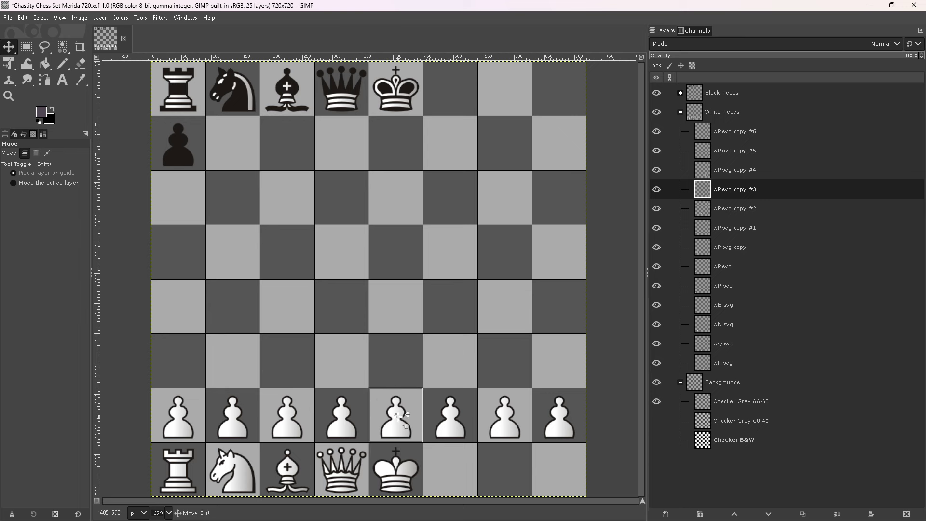
pyautogui.click(407, 426)
pyautogui.click(656, 401)
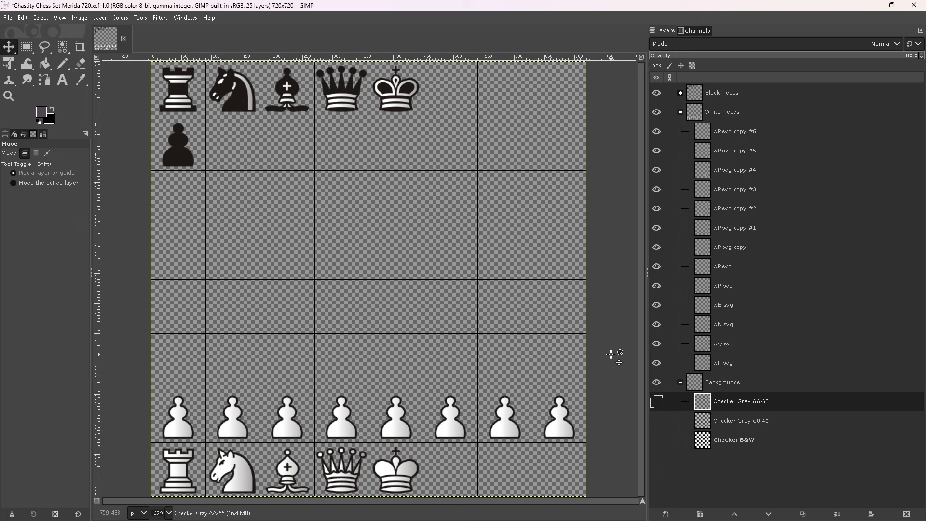
# Save, test-move the a2 and h2 pawns leaving them on their squares, then save again
pyautogui.hotkey('ctrl', 's')
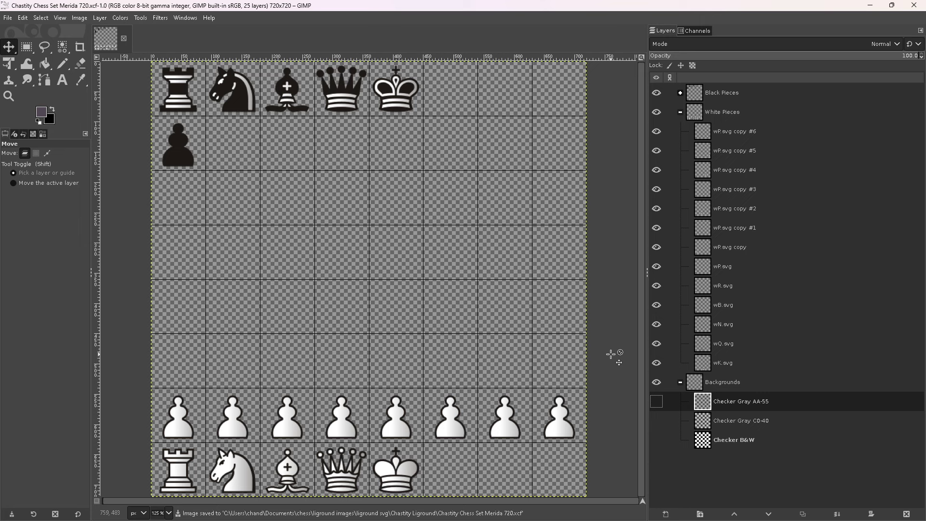
pyautogui.click(740, 264)
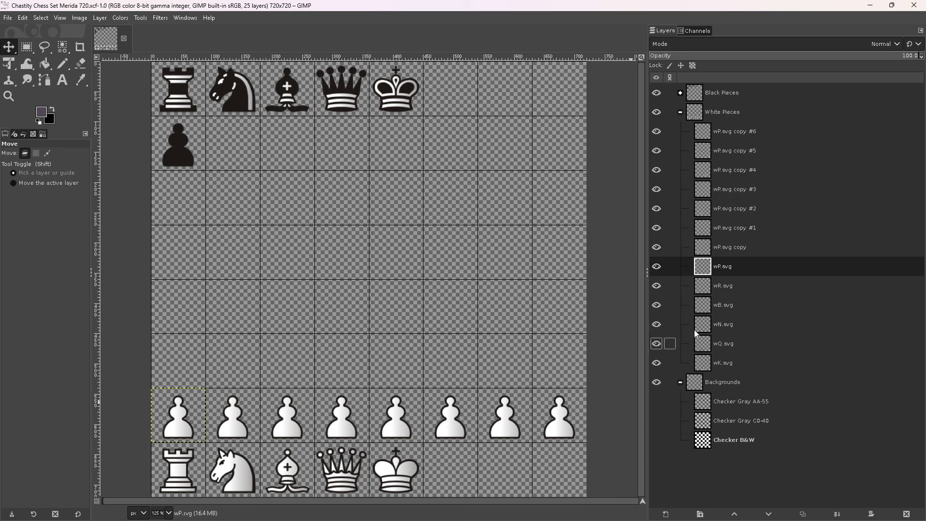
pyautogui.click(657, 266)
pyautogui.click(657, 266)
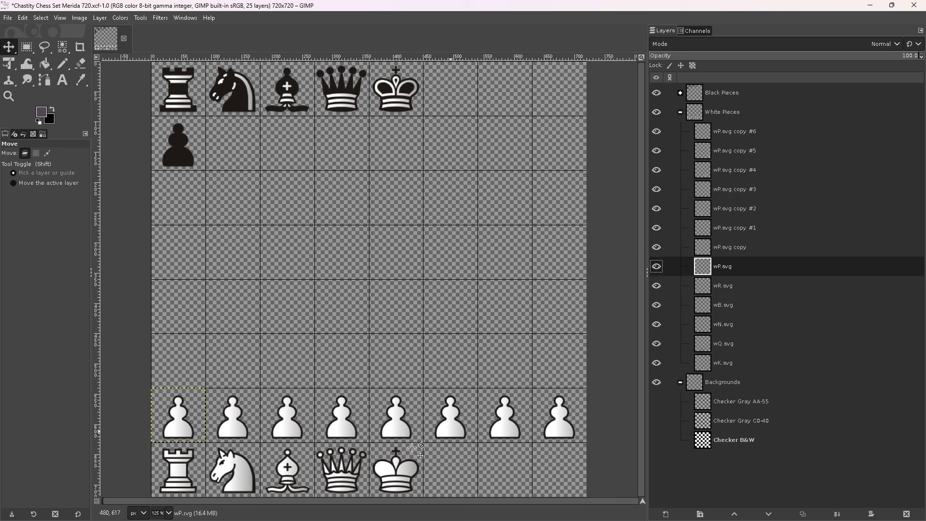
pyautogui.moveTo(181, 419); pyautogui.dragTo(287, 416)
pyautogui.click(233, 417)
pyautogui.click(260, 416)
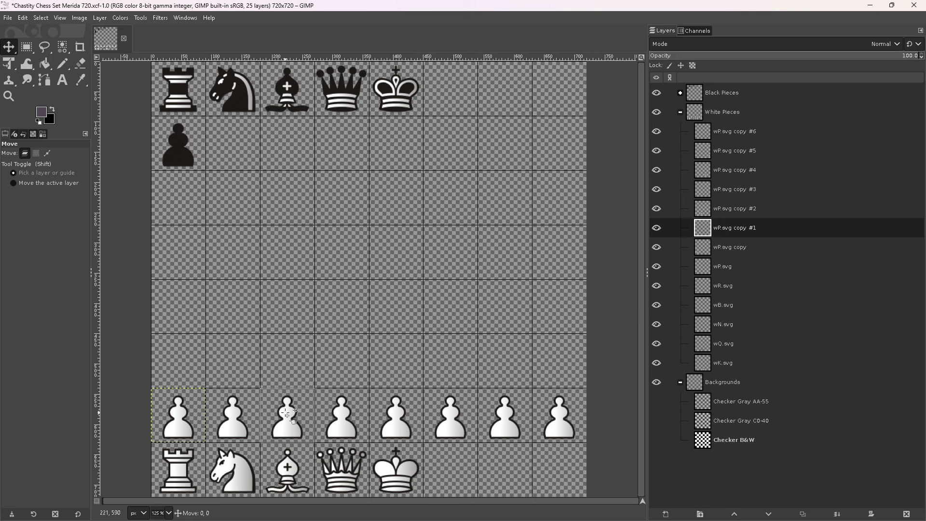
pyautogui.click(495, 429)
pyautogui.click(571, 424)
pyautogui.moveTo(571, 424)
pyautogui.mouseDown()
pyautogui.moveTo(570, 367)
pyautogui.moveTo(571, 423)
pyautogui.mouseUp()
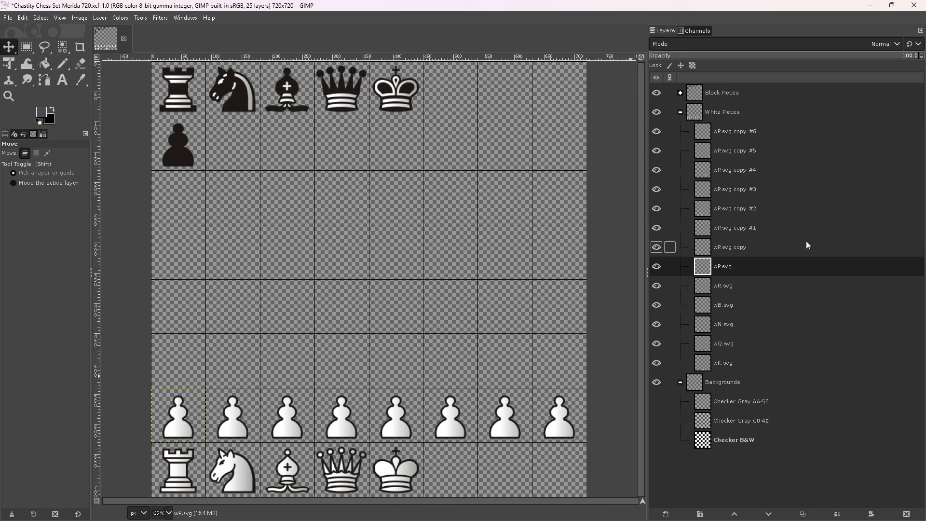
pyautogui.hotkey('ctrl', 's')
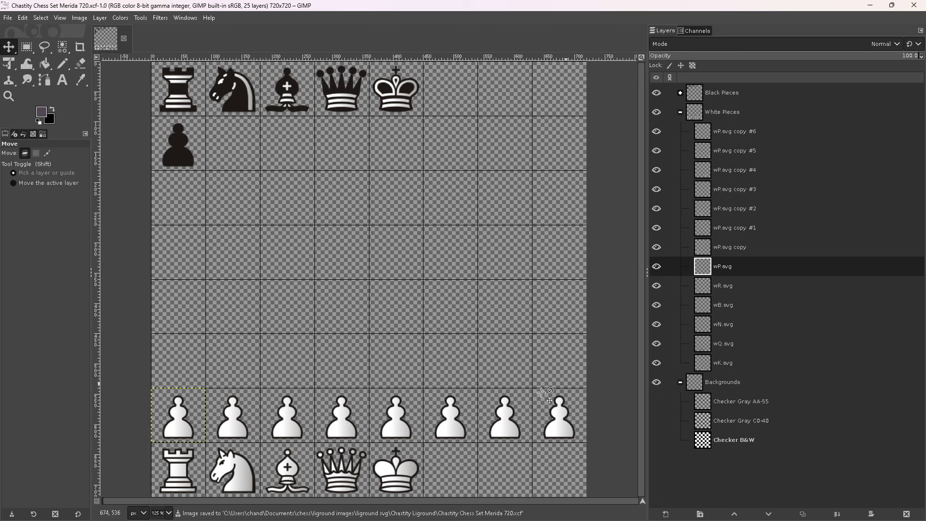
# Duplicate the wR.svg rook and wB.svg bishop layers, then right-click the wN.svg knight
pyautogui.click(184, 477)
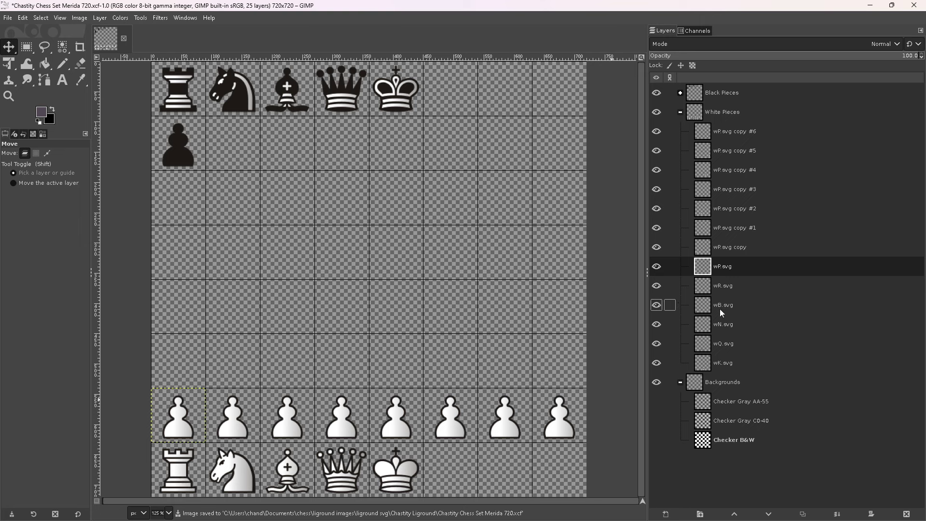
pyautogui.click(721, 285)
pyautogui.rightClick(736, 285)
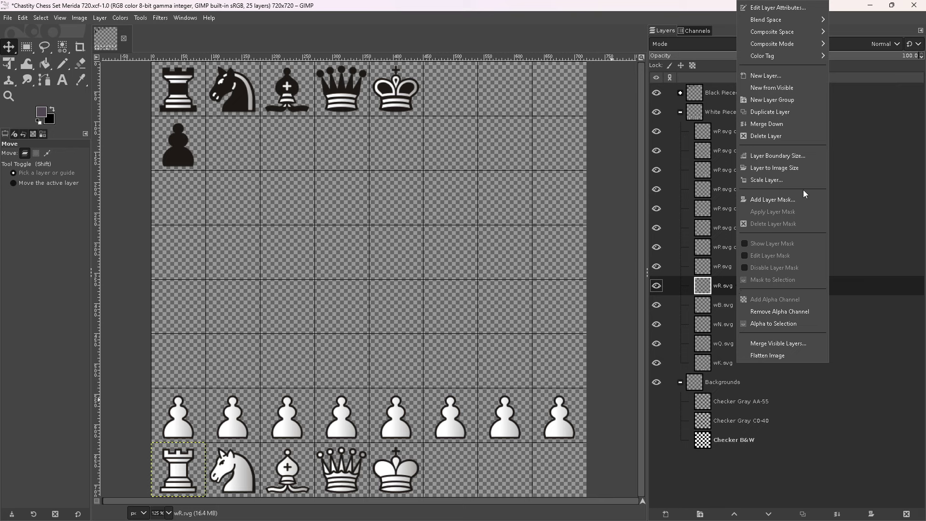
pyautogui.click(774, 112)
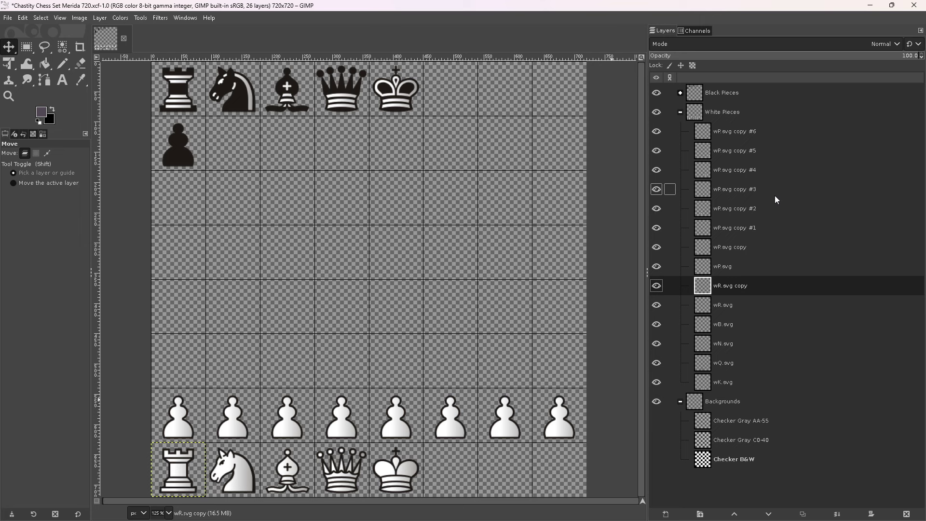
pyautogui.rightClick(735, 327)
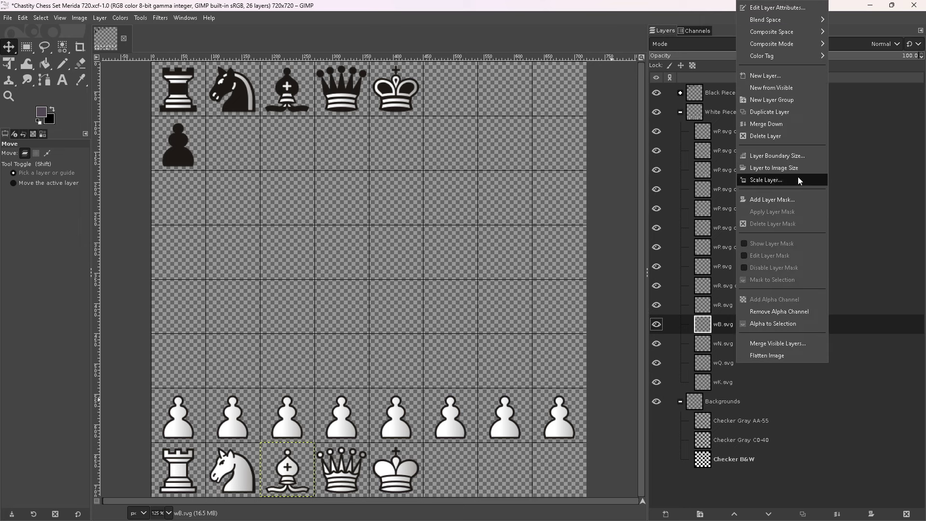
pyautogui.click(784, 116)
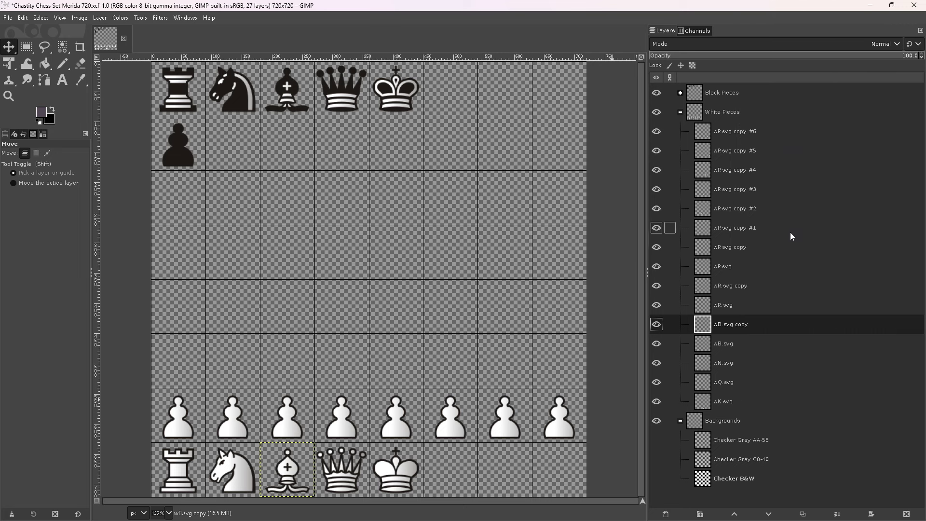
pyautogui.rightClick(722, 362)
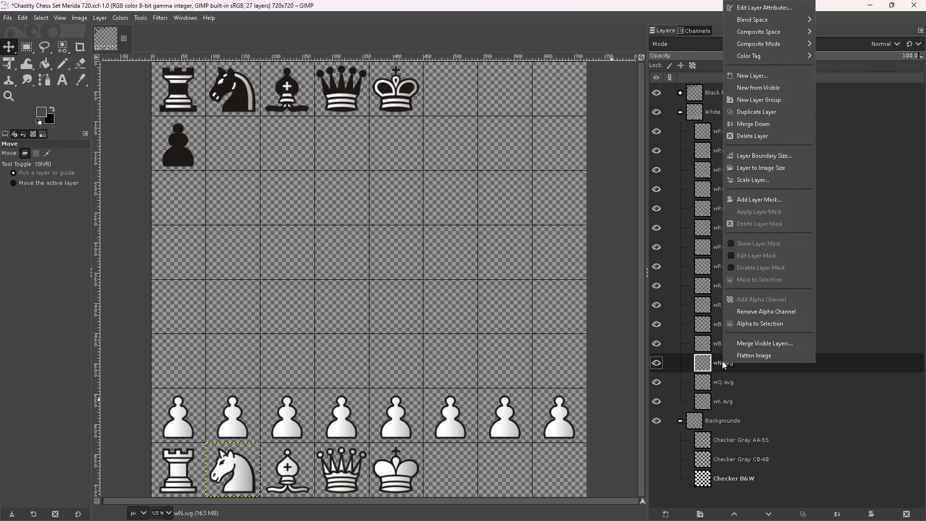
# Duplicate the knight, place the rook, knight and bishop copies on h1, g1, f1, and save
pyautogui.click(788, 114)
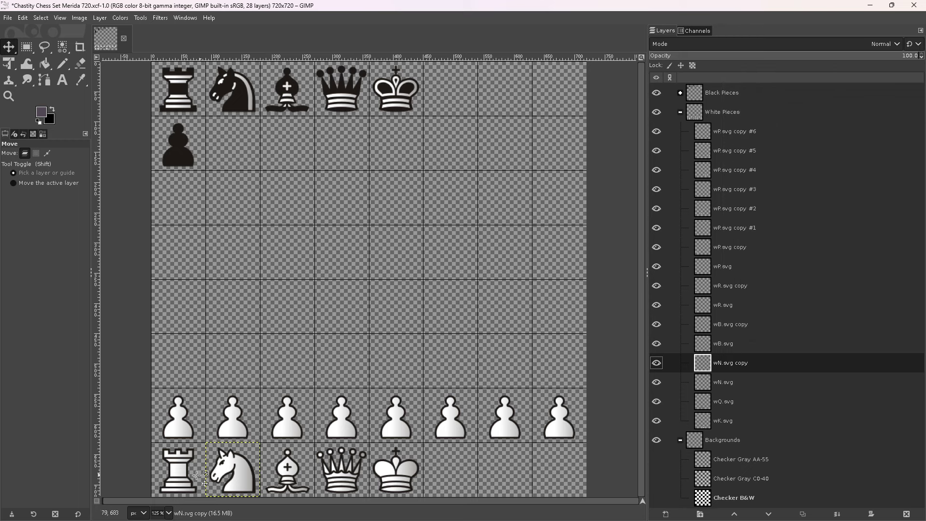
pyautogui.moveTo(176, 478); pyautogui.dragTo(556, 447)
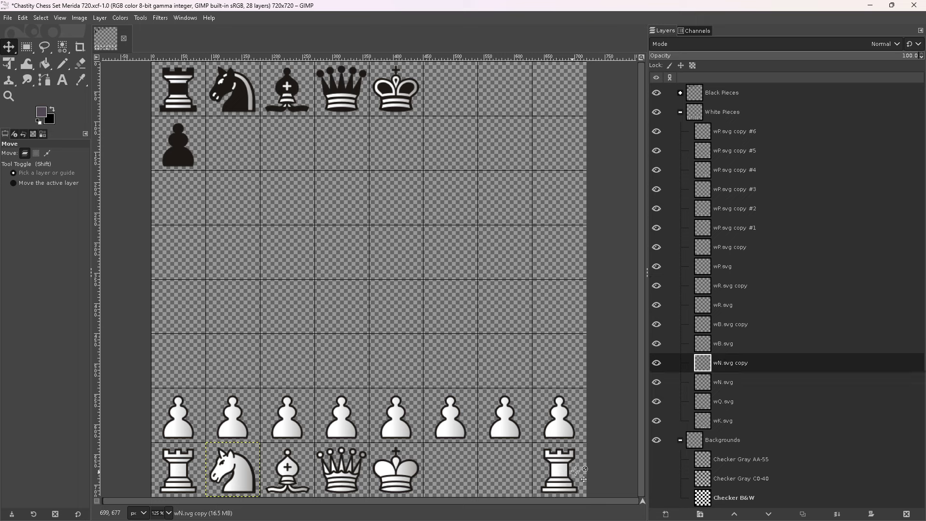
pyautogui.moveTo(183, 477); pyautogui.dragTo(506, 469)
pyautogui.moveTo(281, 468); pyautogui.dragTo(451, 468)
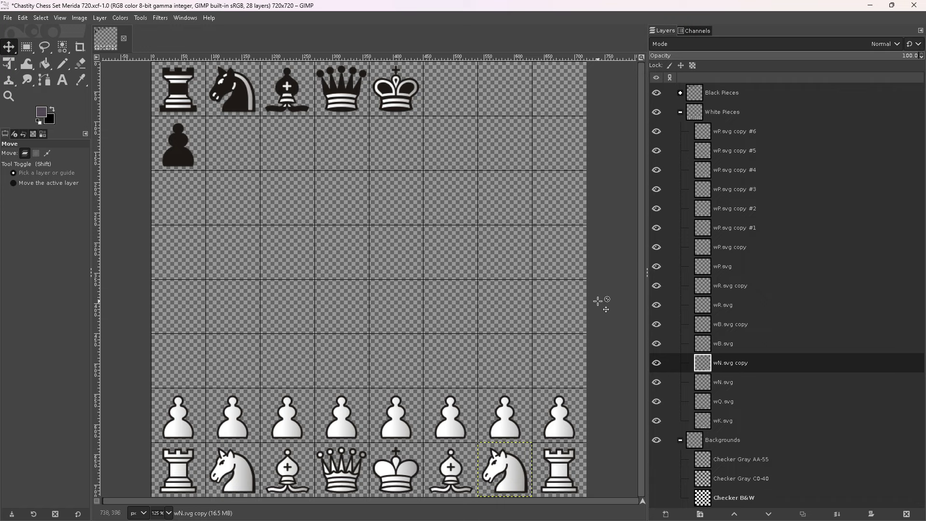
pyautogui.press('alt')
pyautogui.hotkey('ctrl', 's')
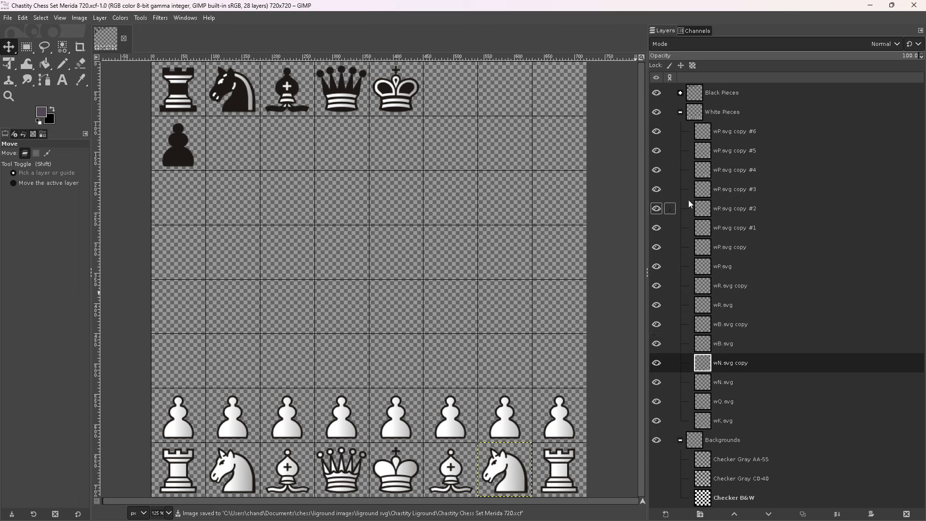
# Collapse the White Pieces and Backgrounds layer groups in the Layers panel
pyautogui.click(680, 113)
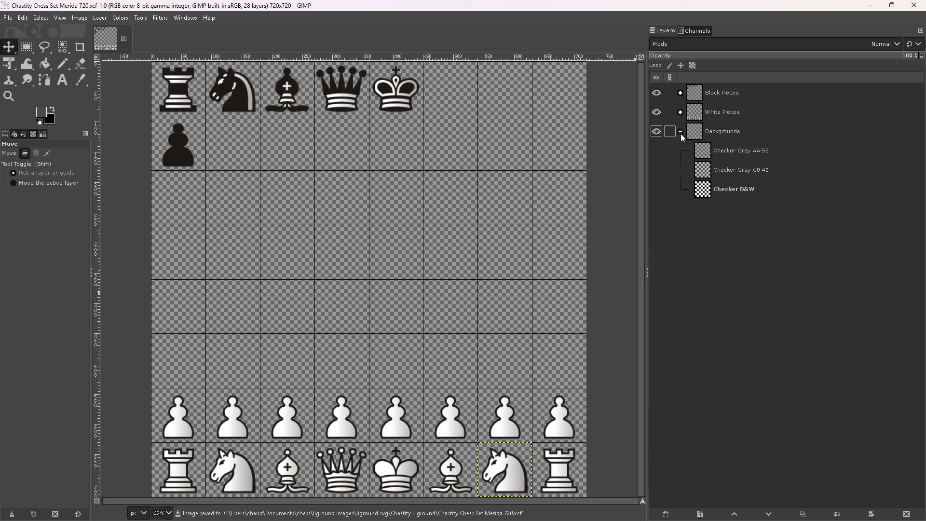
pyautogui.click(681, 132)
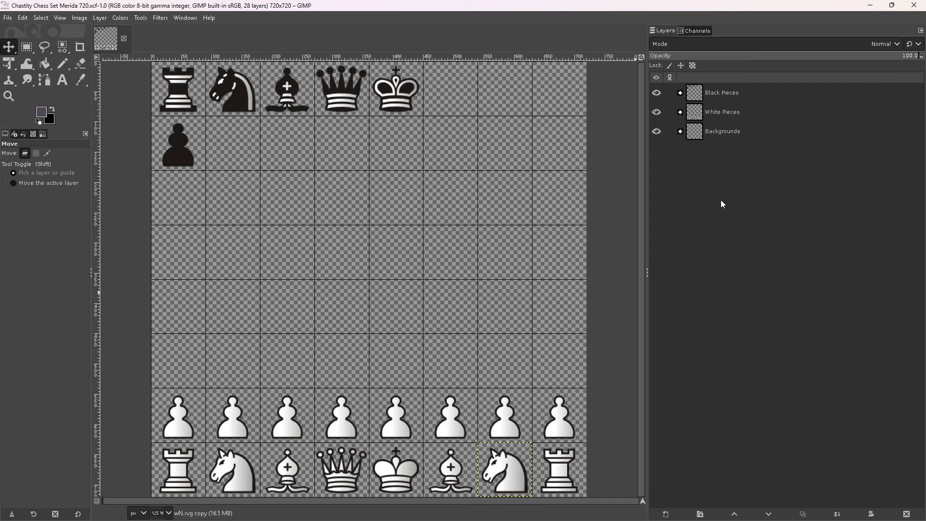
# Duplicate the black rook, knight and bishop layers inside the Black Pieces group
pyautogui.click(680, 93)
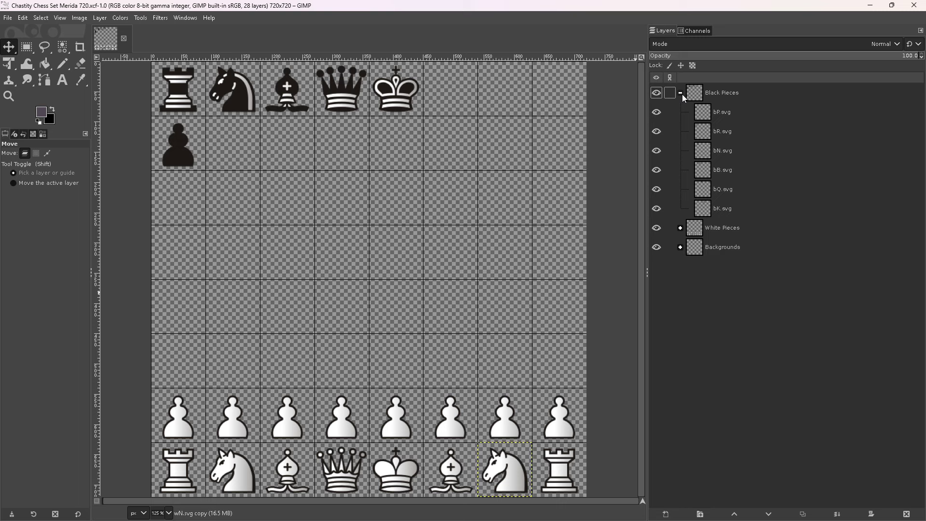
pyautogui.click(727, 118)
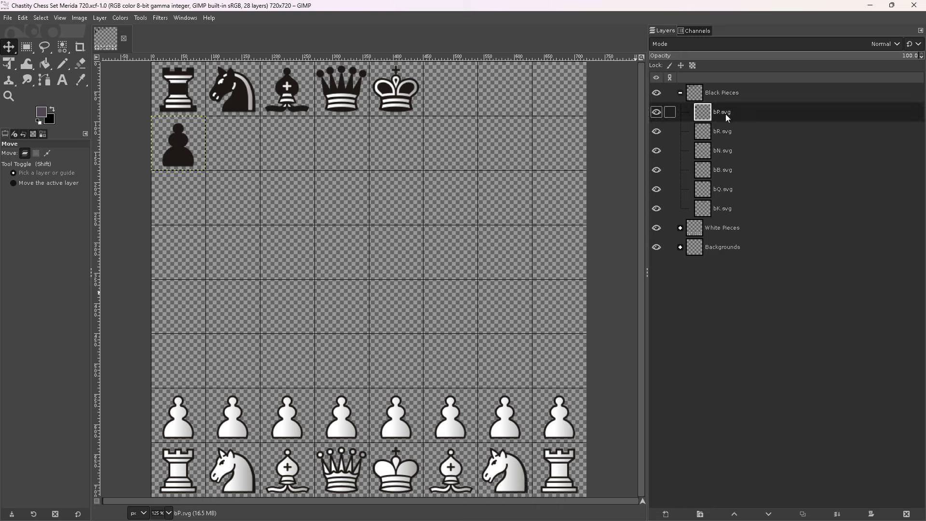
pyautogui.click(729, 132)
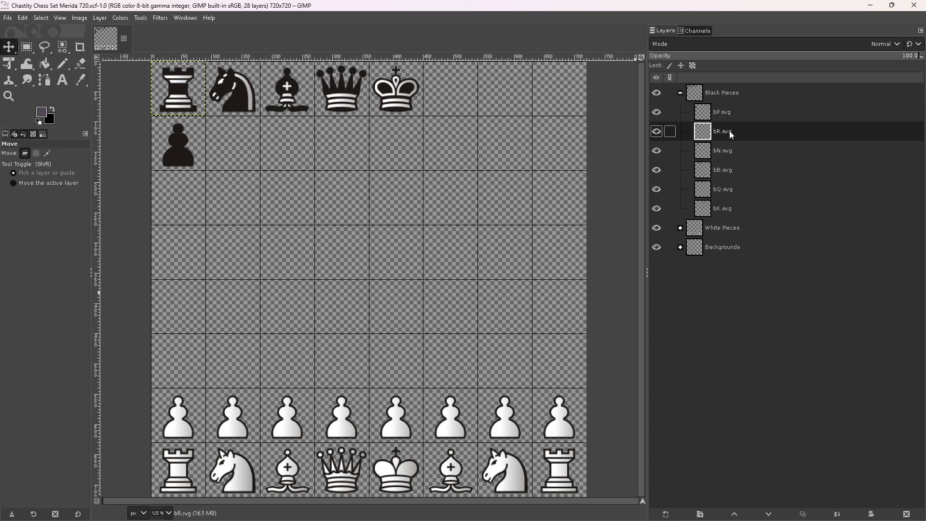
pyautogui.rightClick(730, 132)
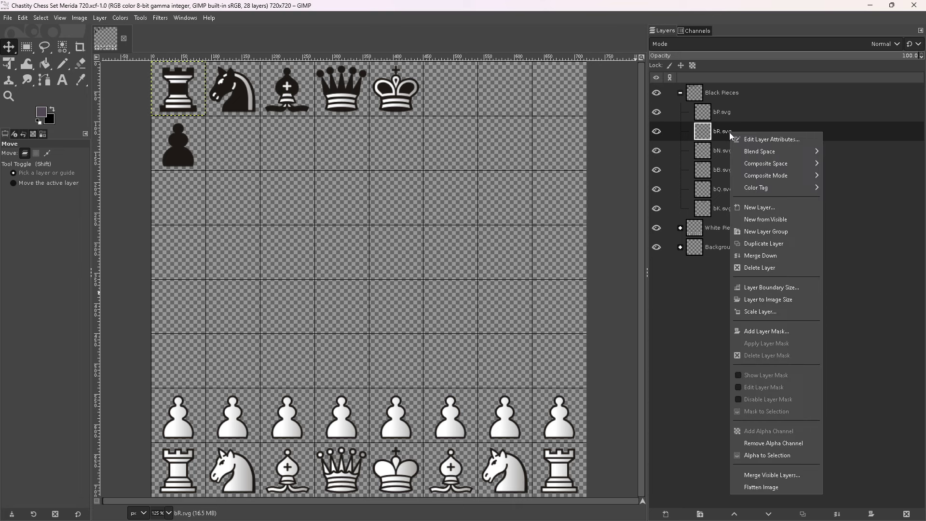
pyautogui.click(765, 245)
pyautogui.click(731, 172)
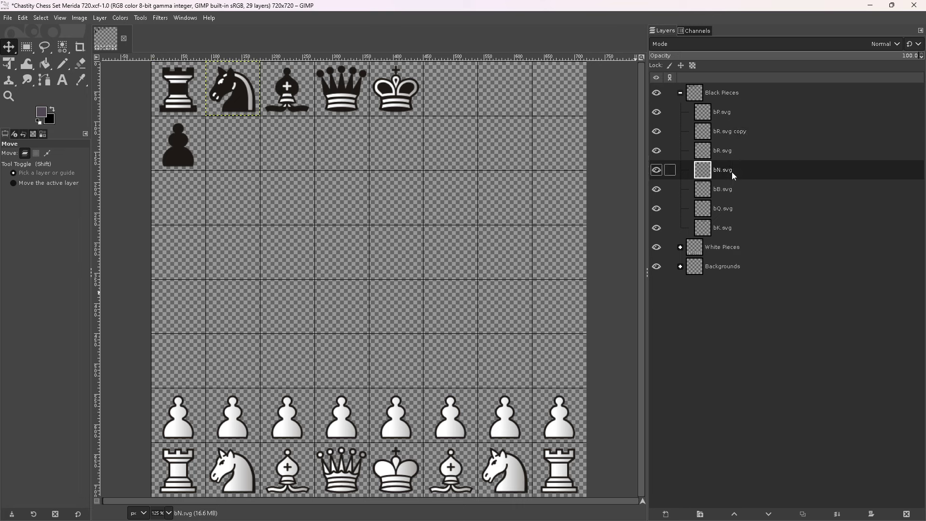
pyautogui.rightClick(731, 172)
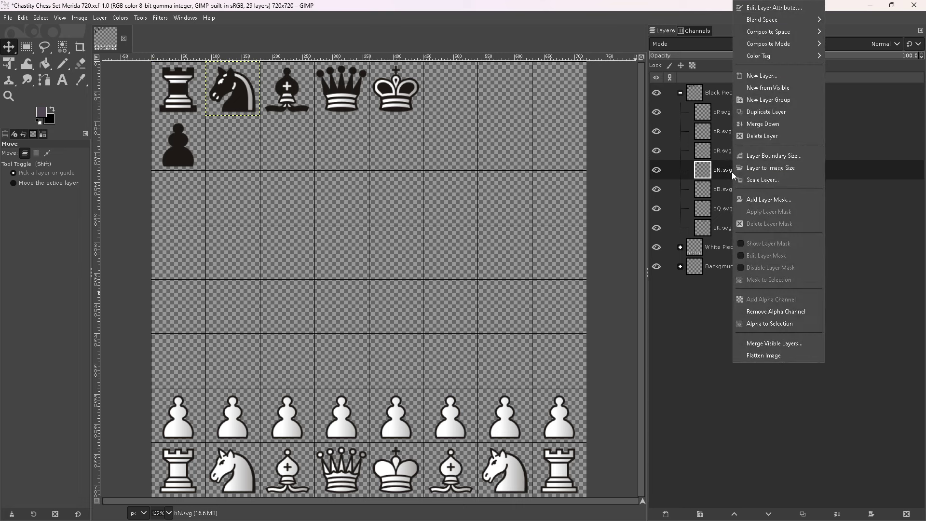
pyautogui.click(779, 112)
pyautogui.click(730, 210)
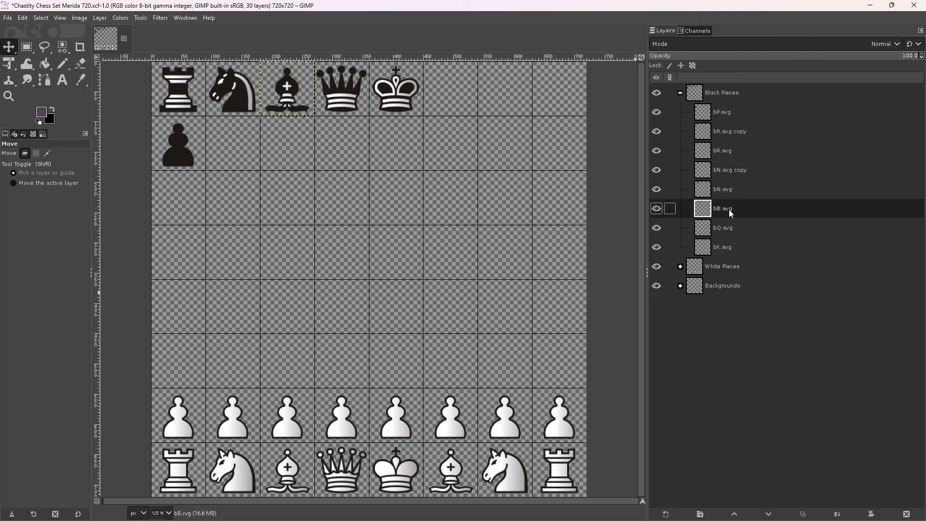
pyautogui.rightClick(728, 210)
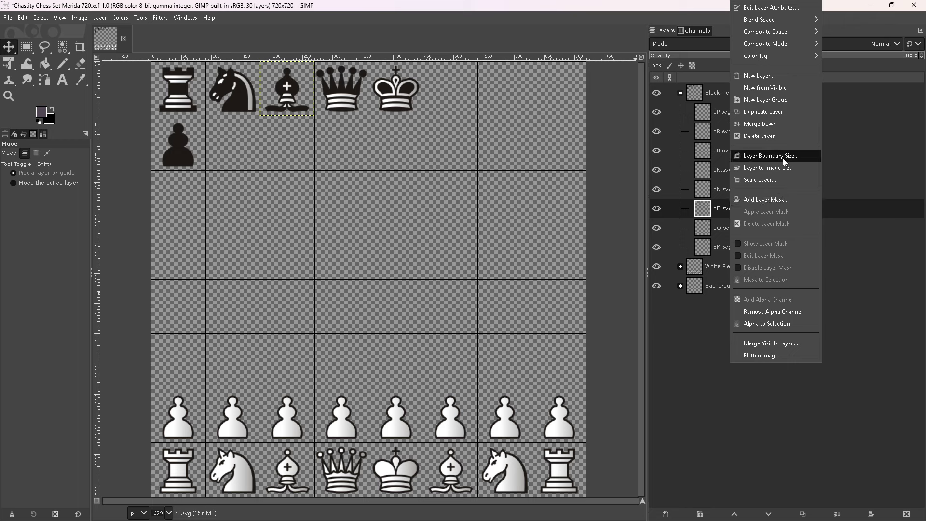
pyautogui.click(773, 113)
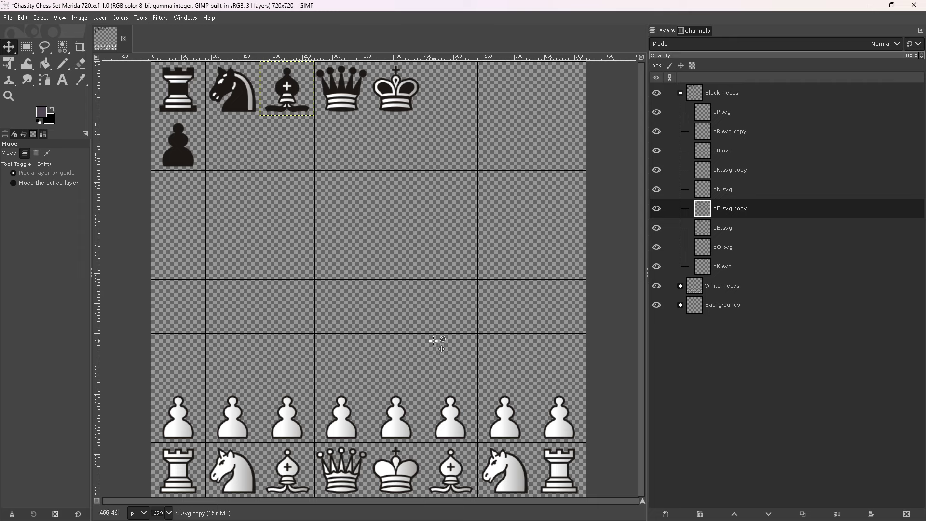
# Move the bishop, knight and rook copies onto f8, g8 and h8
pyautogui.moveTo(289, 110); pyautogui.dragTo(451, 110)
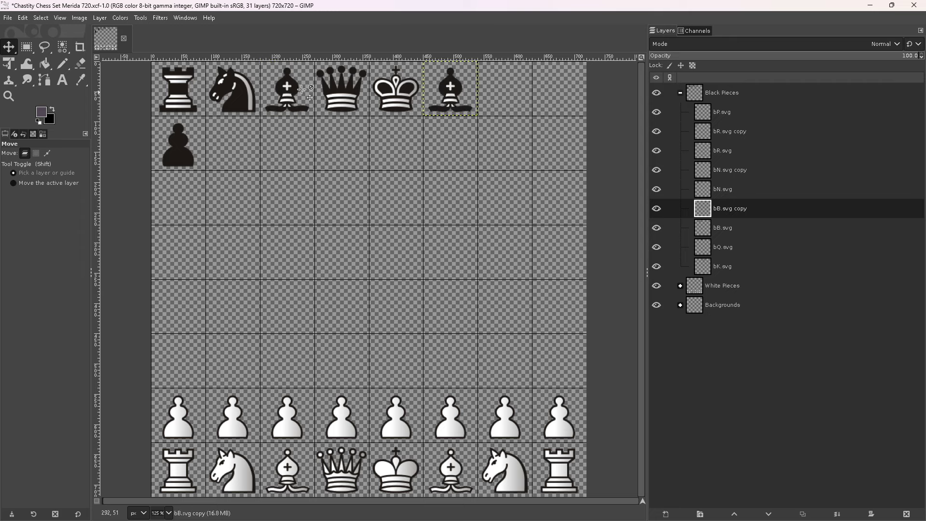
pyautogui.moveTo(252, 94); pyautogui.dragTo(537, 104)
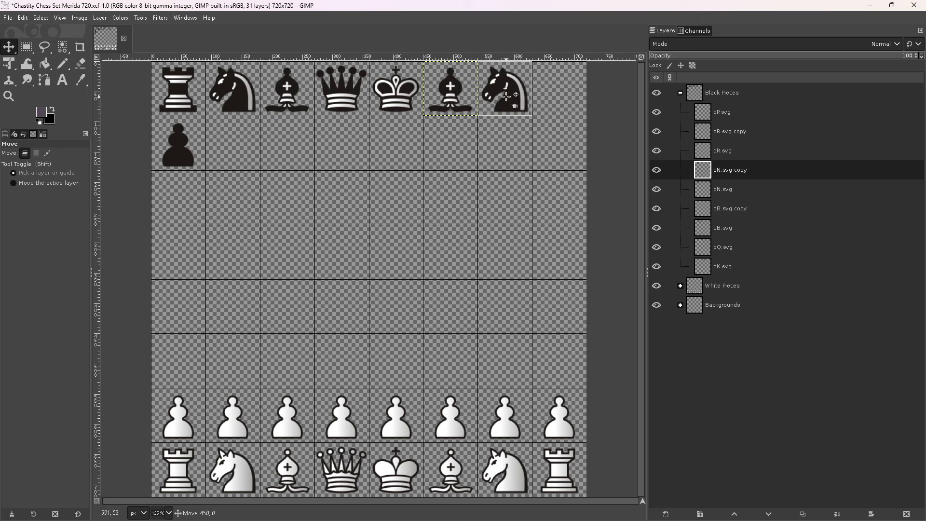
pyautogui.click(451, 94)
pyautogui.moveTo(178, 93); pyautogui.dragTo(565, 97)
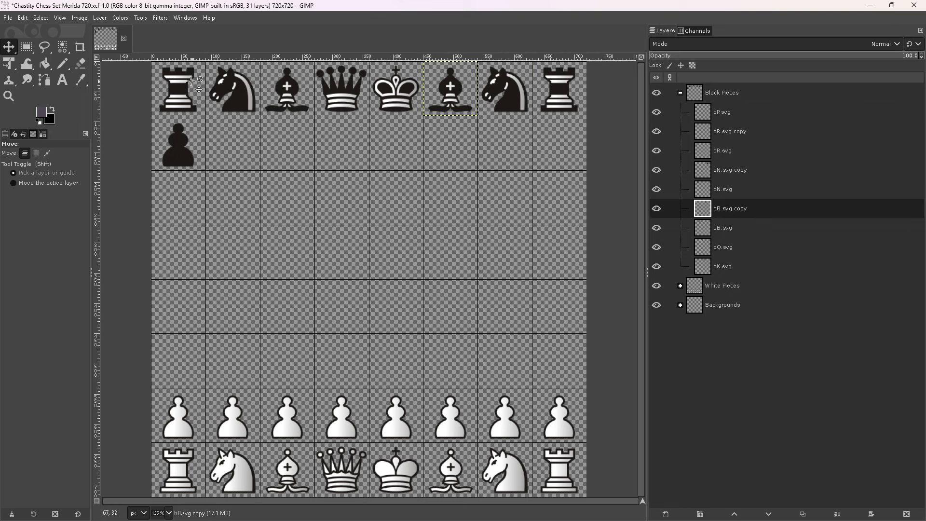
pyautogui.moveTo(189, 82)
pyautogui.mouseDown()
pyautogui.moveTo(192, 123)
pyautogui.moveTo(183, 94)
pyautogui.mouseUp()
pyautogui.moveTo(178, 140)
pyautogui.mouseDown()
pyautogui.moveTo(218, 184)
pyautogui.moveTo(178, 140)
pyautogui.mouseUp()
# Make the first copies of the black pawn layer bP.svg
pyautogui.click(725, 111)
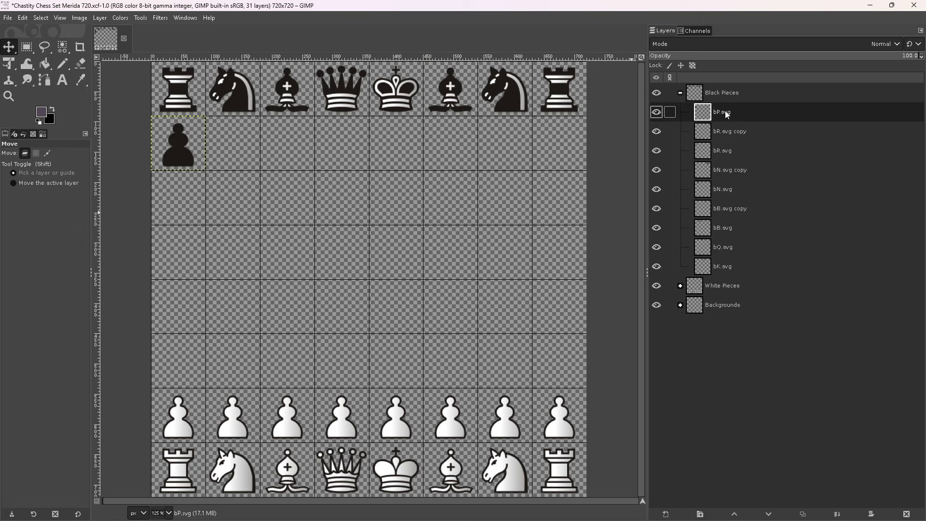
pyautogui.rightClick(725, 111)
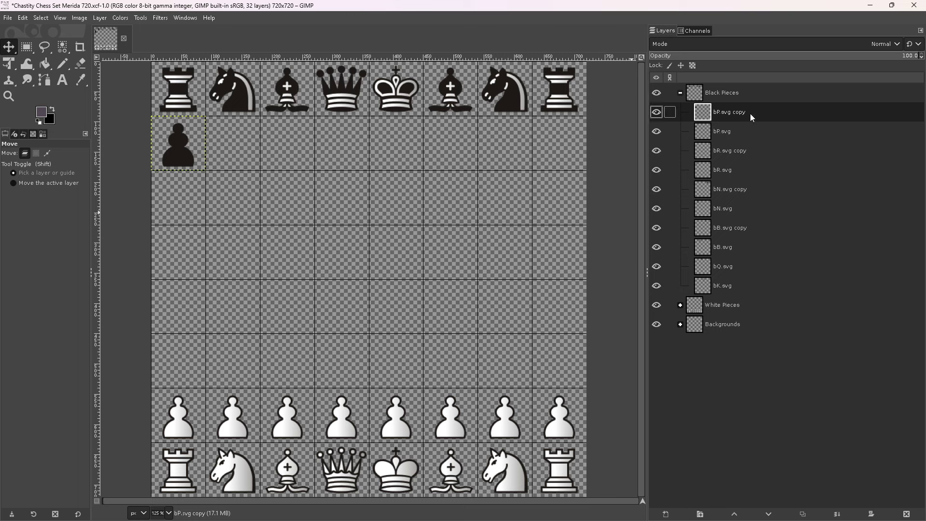
pyautogui.click(144, 19)
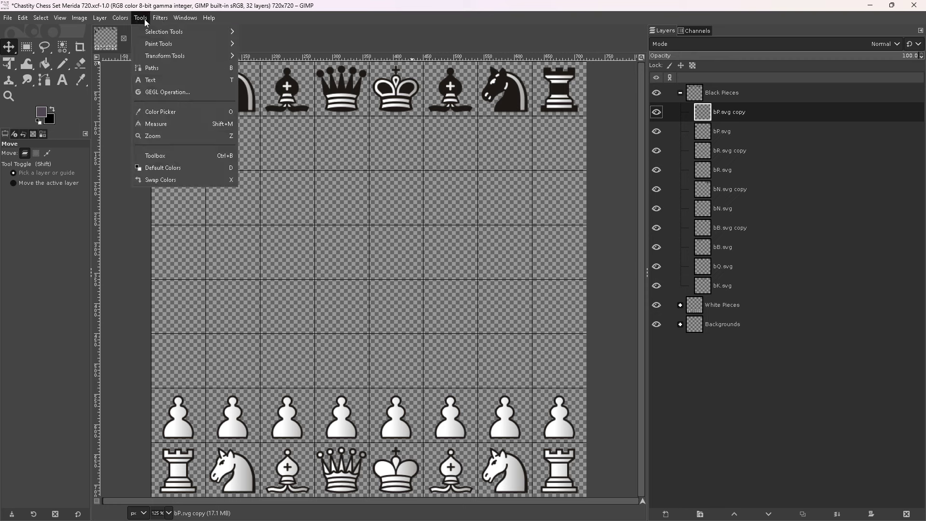
pyautogui.click(128, 19)
pyautogui.click(161, 18)
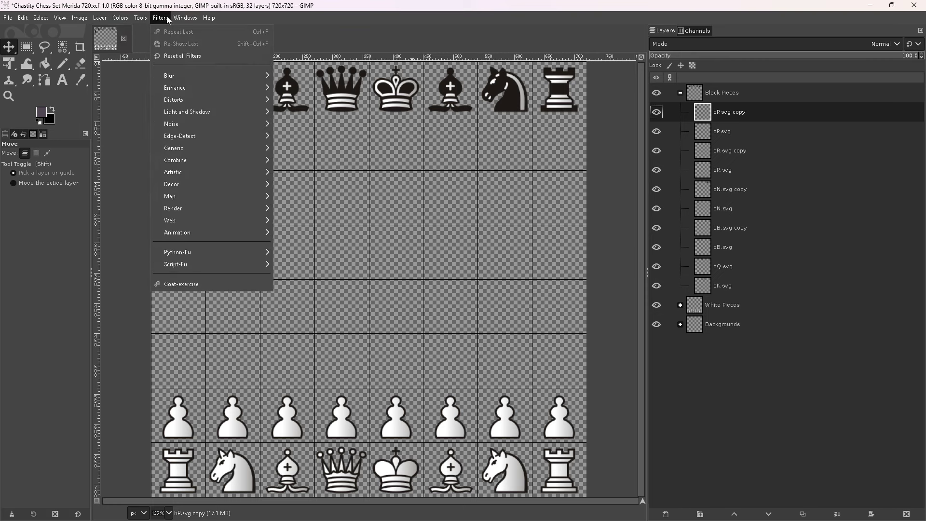
pyautogui.moveTo(185, 18)
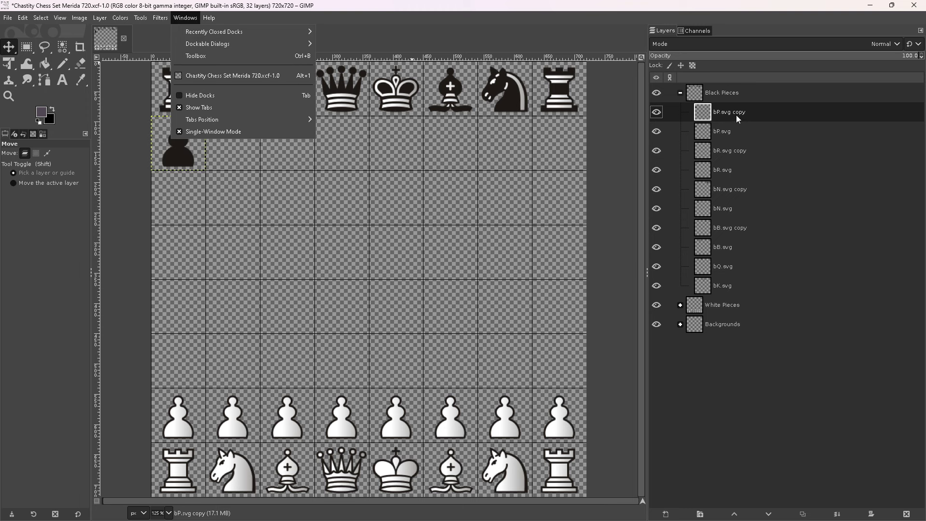
pyautogui.click(736, 115)
pyautogui.rightClick(736, 115)
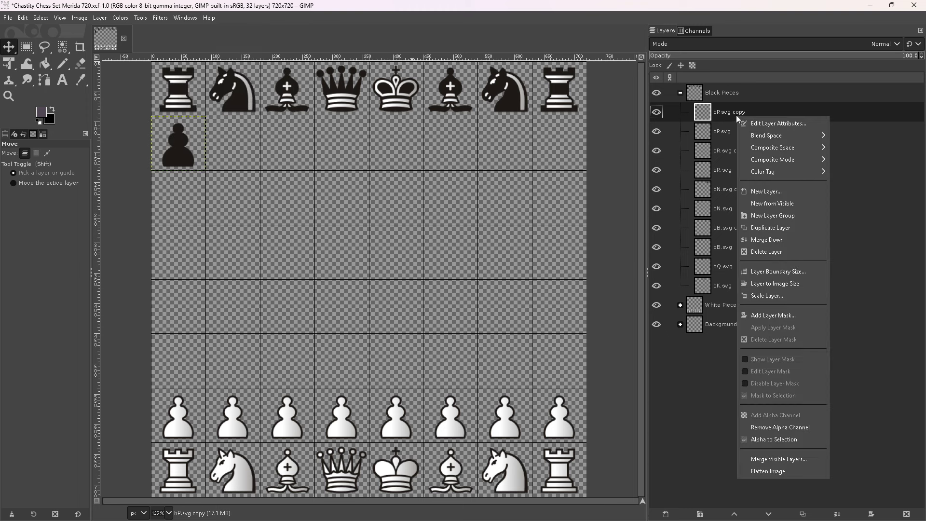
pyautogui.click(782, 230)
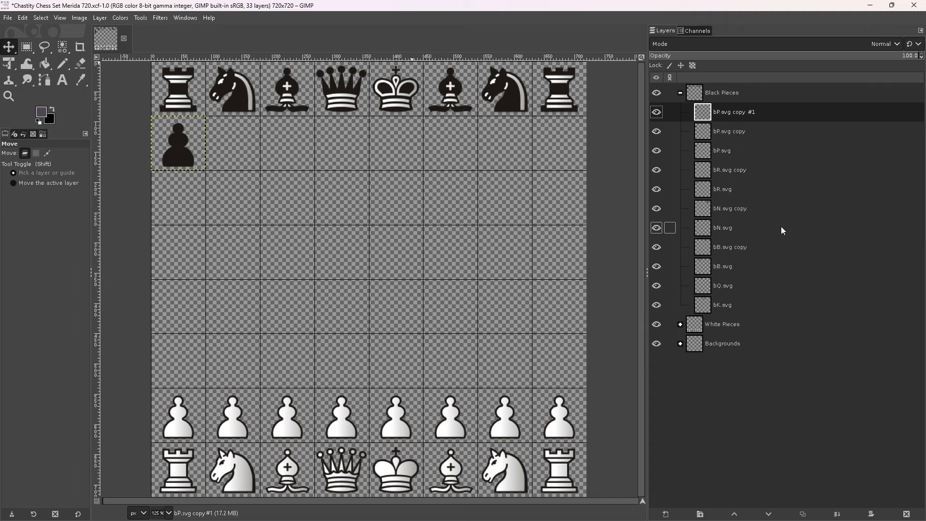
# Keep duplicating the newest pawn copy until bP.svg copy #6 exists, eight pawns total
pyautogui.rightClick(731, 110)
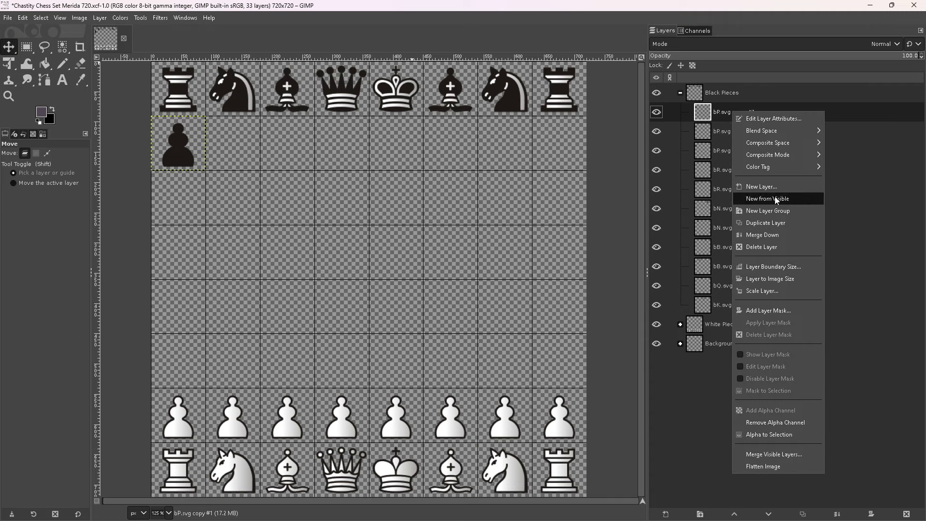
pyautogui.click(779, 224)
pyautogui.rightClick(742, 112)
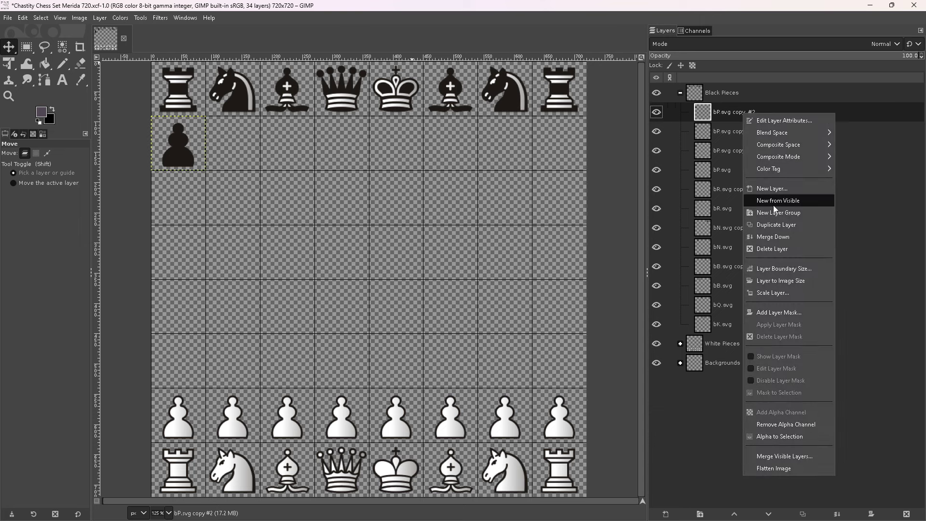
pyautogui.click(784, 225)
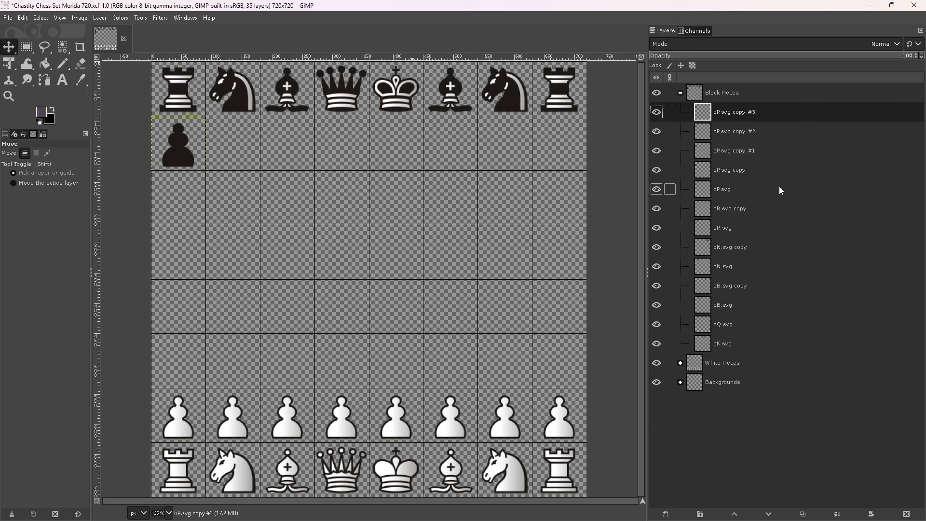
pyautogui.rightClick(741, 114)
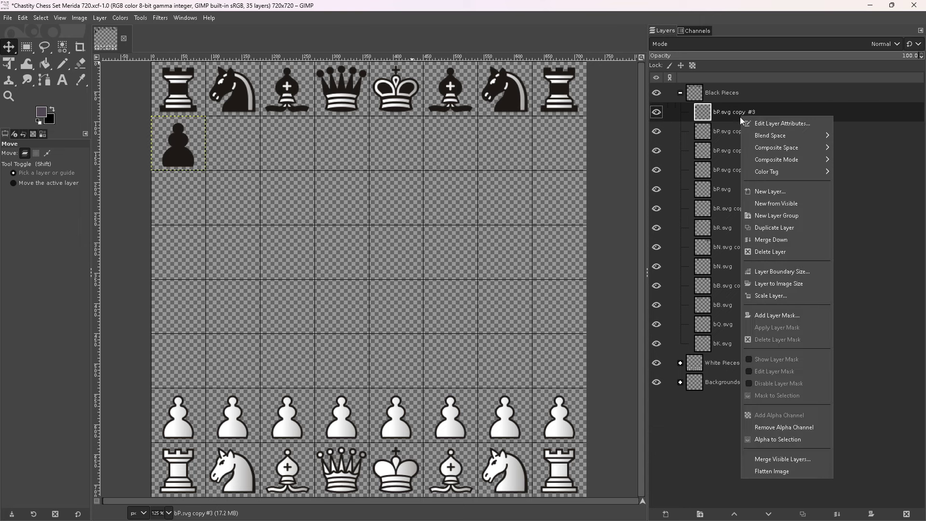
pyautogui.click(791, 228)
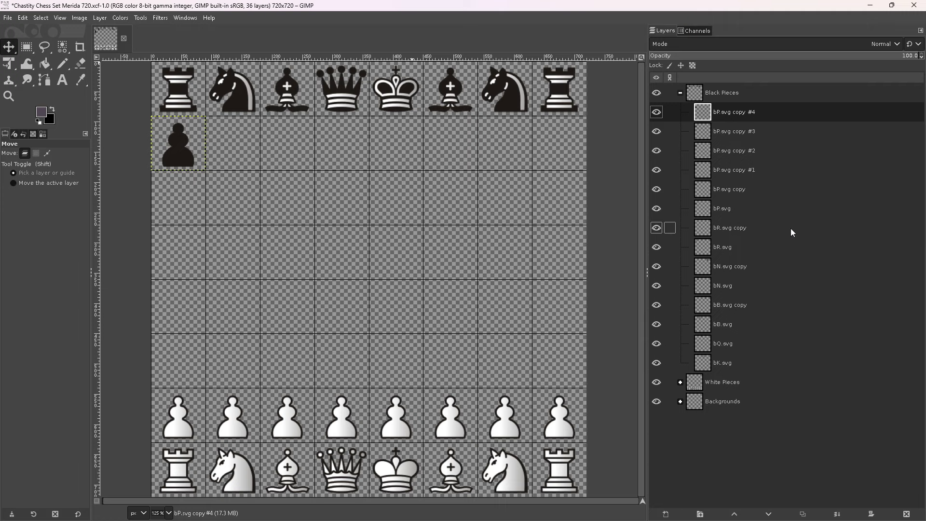
pyautogui.rightClick(739, 111)
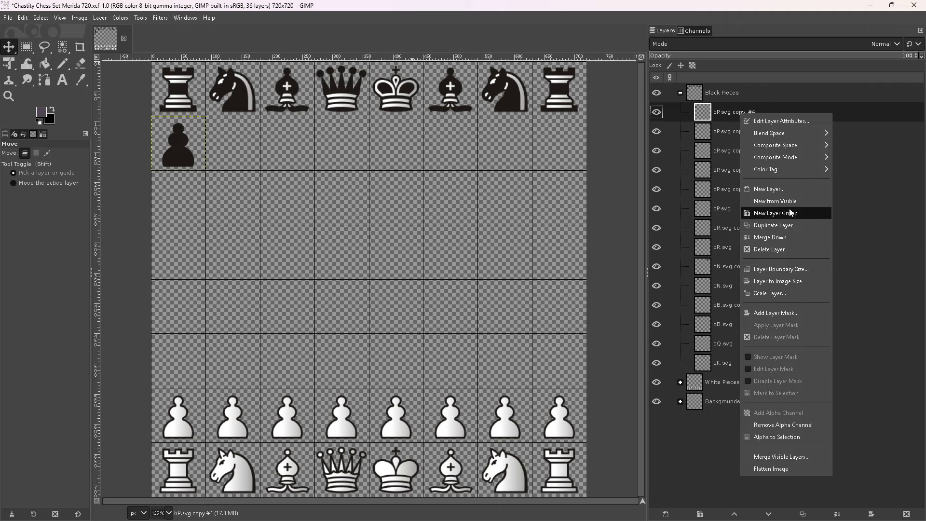
pyautogui.click(791, 224)
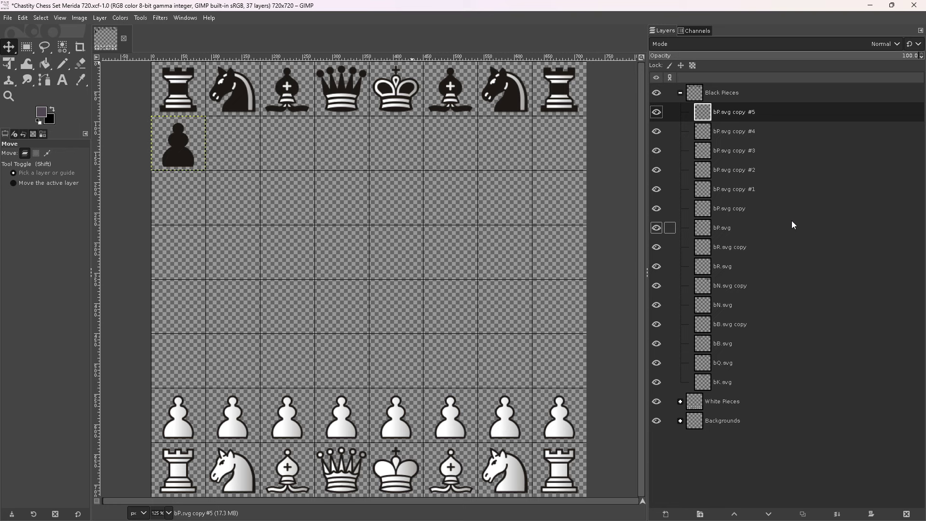
pyautogui.rightClick(749, 110)
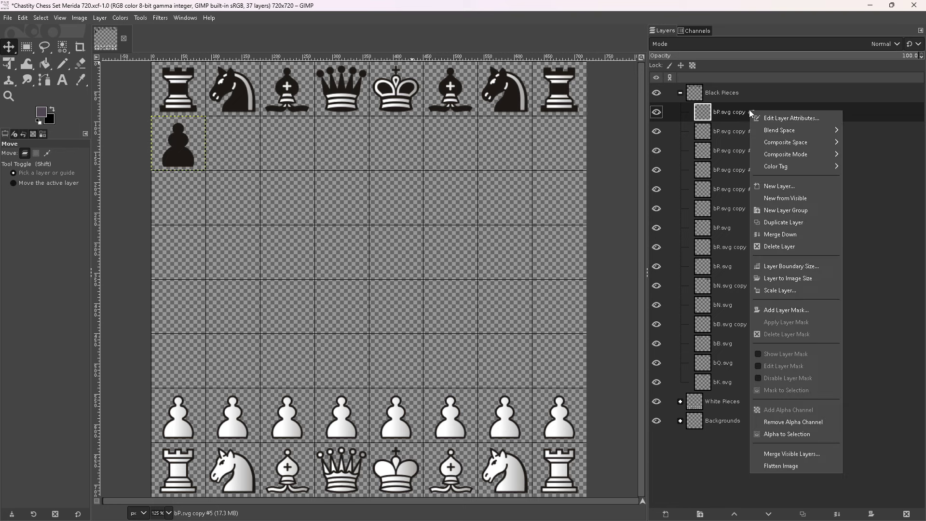
pyautogui.click(795, 224)
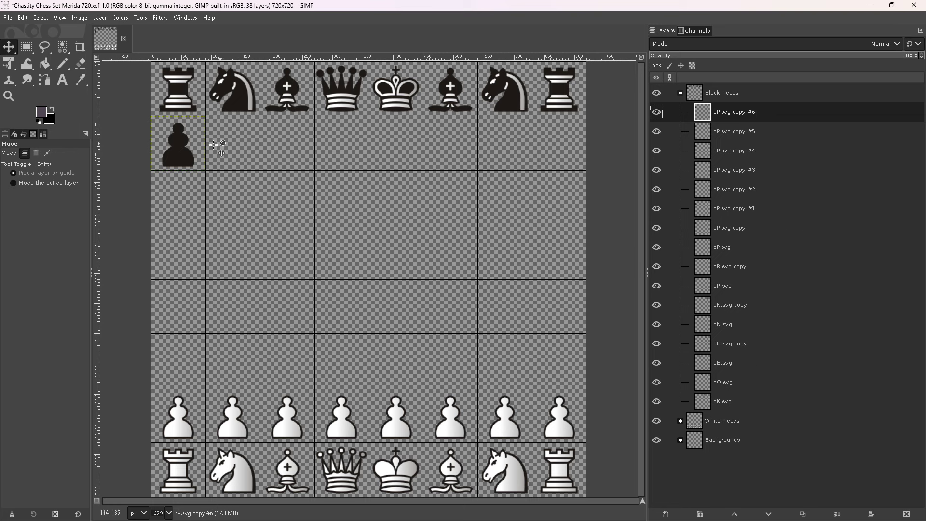
# Drag the stacked black pawns from a7 out to their own squares b7 through h7
pyautogui.moveTo(178, 150); pyautogui.dragTo(504, 143)
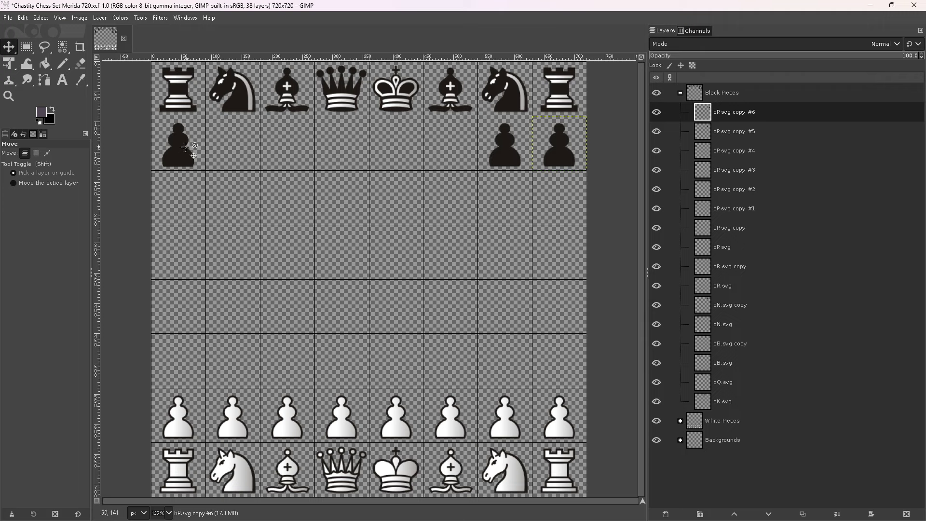
pyautogui.moveTo(186, 147); pyautogui.dragTo(458, 146)
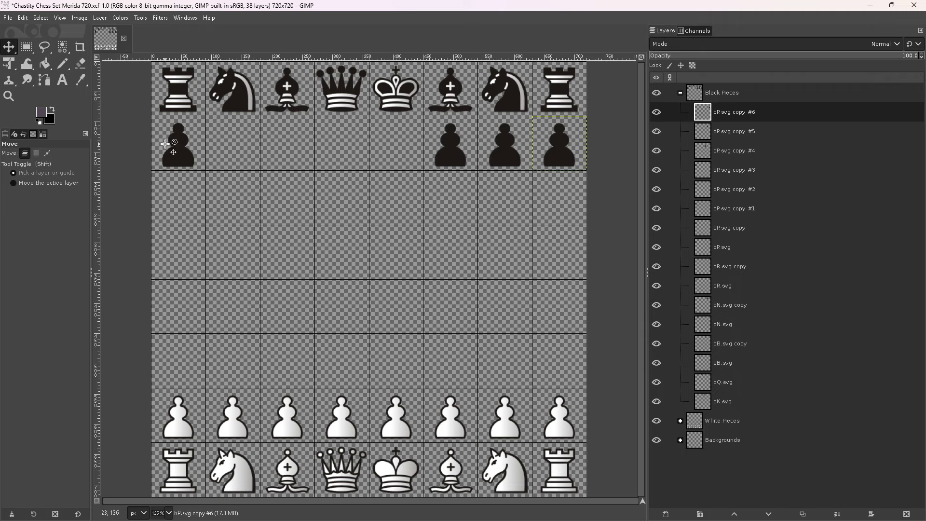
pyautogui.moveTo(165, 144); pyautogui.dragTo(292, 149)
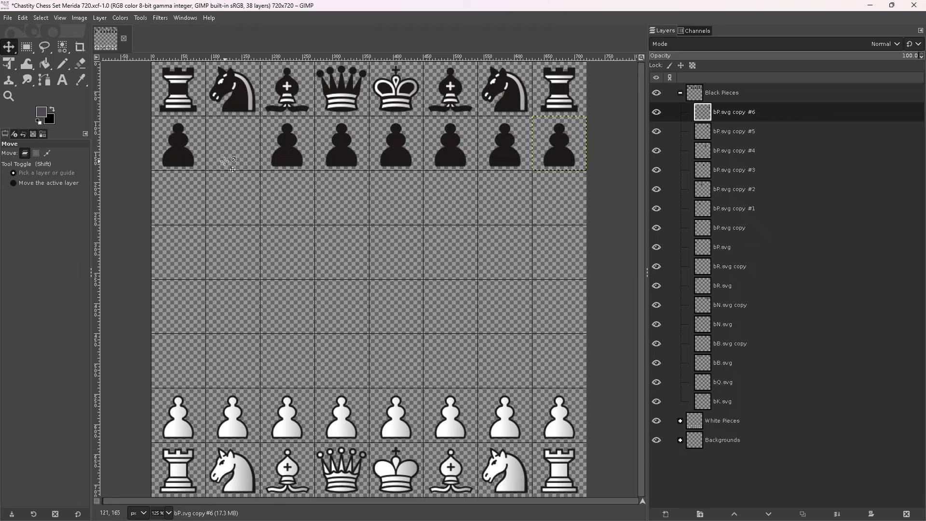
pyautogui.moveTo(182, 152)
pyautogui.mouseDown()
pyautogui.moveTo(236, 153)
pyautogui.moveTo(236, 160)
pyautogui.moveTo(189, 148)
pyautogui.moveTo(188, 165)
pyautogui.moveTo(186, 151)
pyautogui.mouseUp()
pyautogui.click(461, 183)
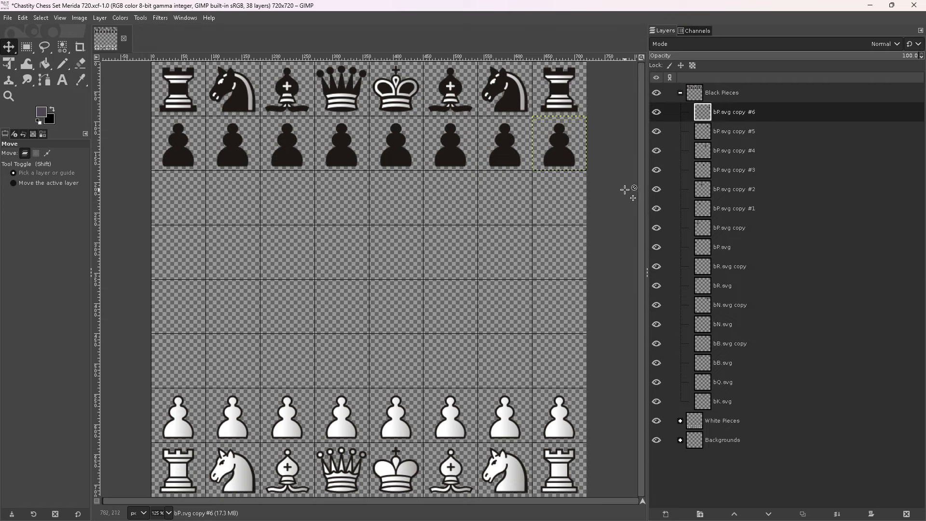
# Save the chess set XCF with Ctrl+S and nudge the black king onto e8
pyautogui.press('ctrl')
pyautogui.hotkey('ctrl', 's')
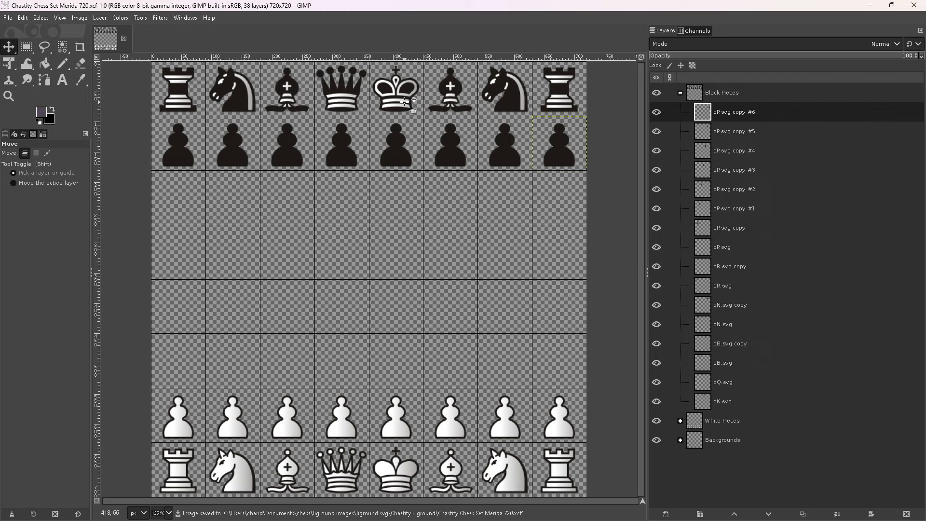
pyautogui.moveTo(402, 100)
pyautogui.mouseDown()
pyautogui.moveTo(389, 315)
pyautogui.moveTo(413, 325)
pyautogui.moveTo(367, 283)
pyautogui.moveTo(375, 283)
pyautogui.moveTo(369, 266)
pyautogui.moveTo(384, 284)
pyautogui.moveTo(385, 260)
pyautogui.moveTo(432, 226)
pyautogui.moveTo(409, 95)
pyautogui.mouseUp()
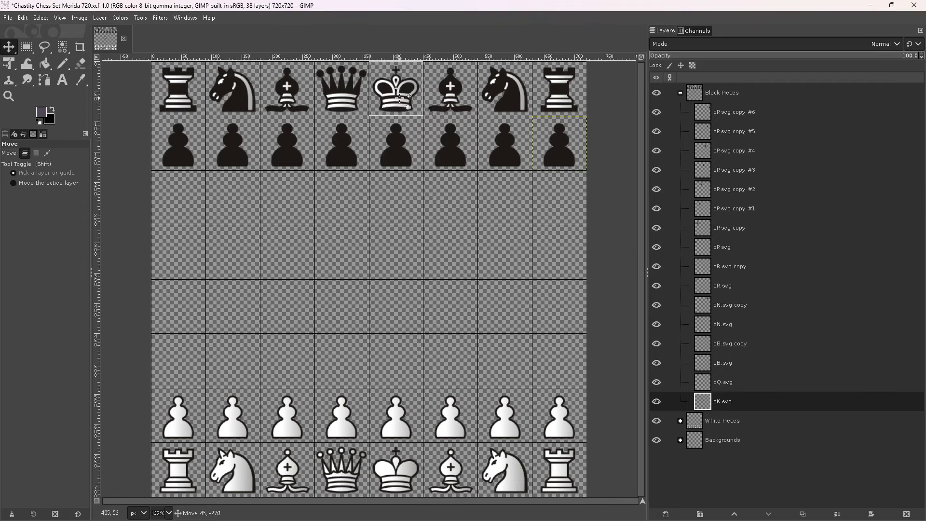